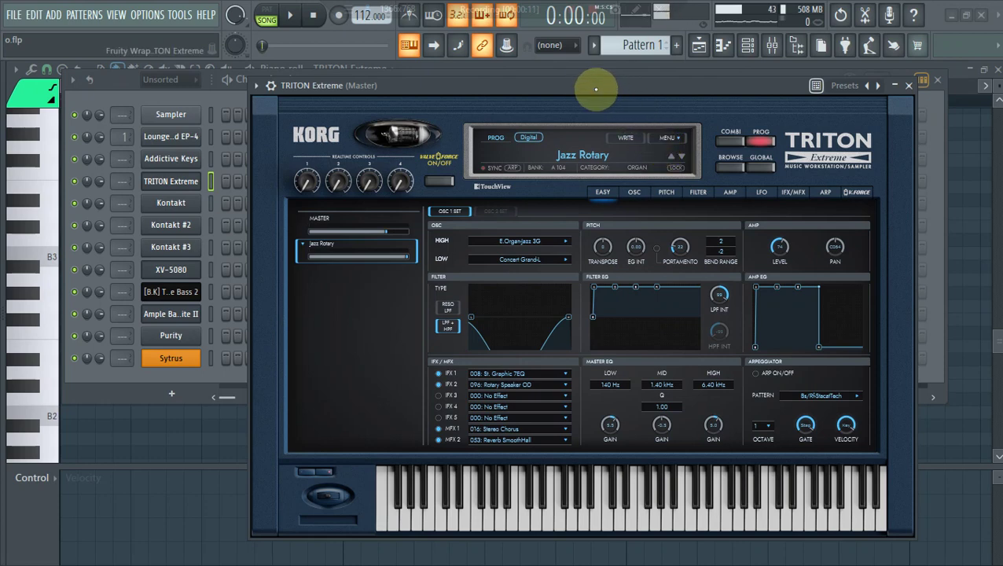
Move the TRITON Extreme plugin window up and to the left
left_click_drag(515, 77, 429, 61)
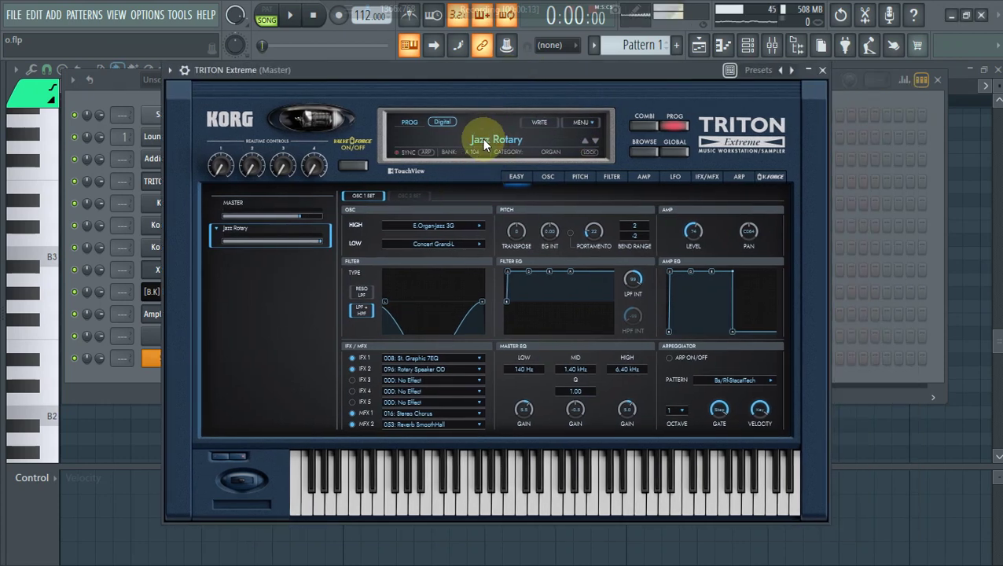
Bring the channel rack forward and open TRITON Extreme's piano roll
left_click(125, 83)
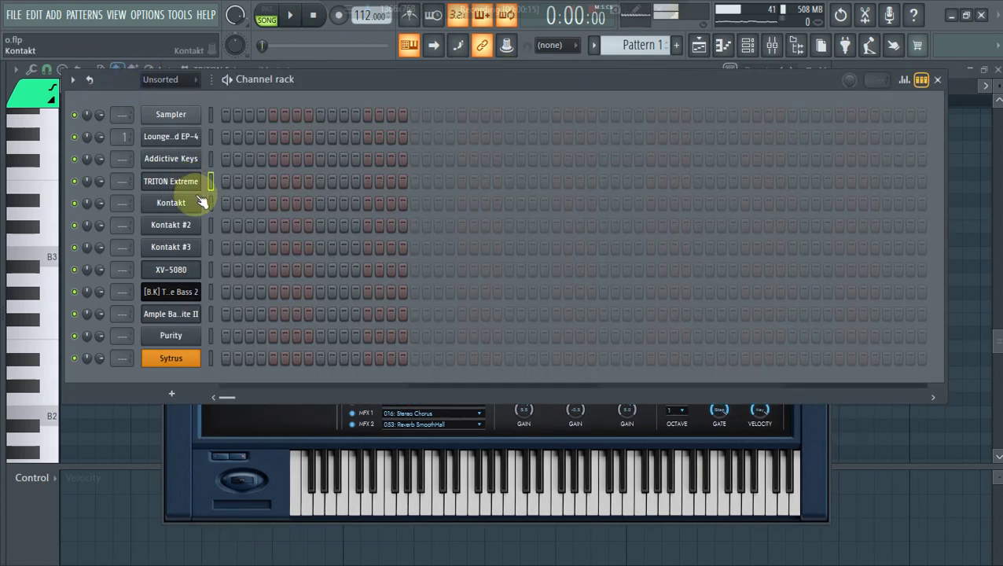
right_click(206, 179)
left_click(197, 181)
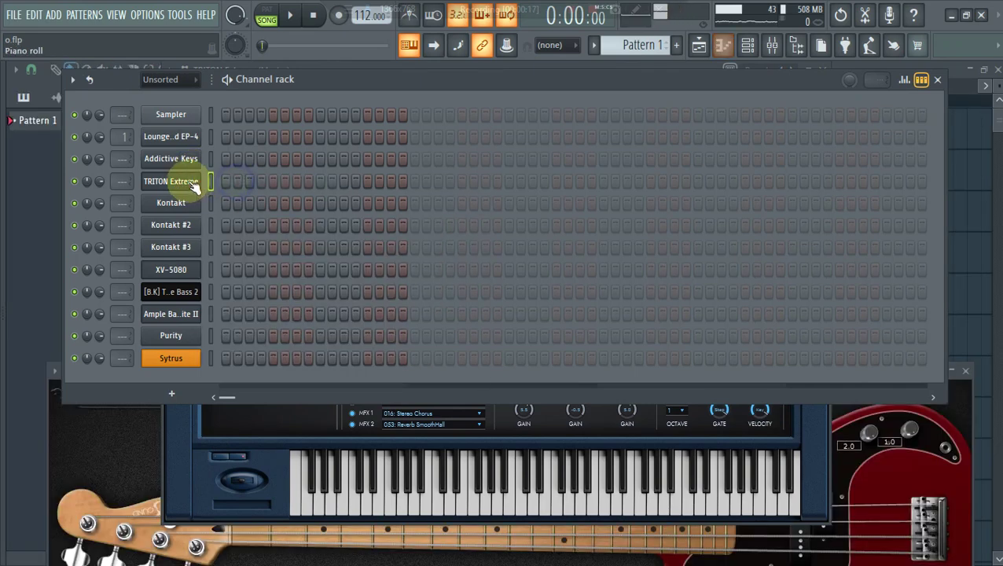
right_click(206, 179)
left_click(194, 160)
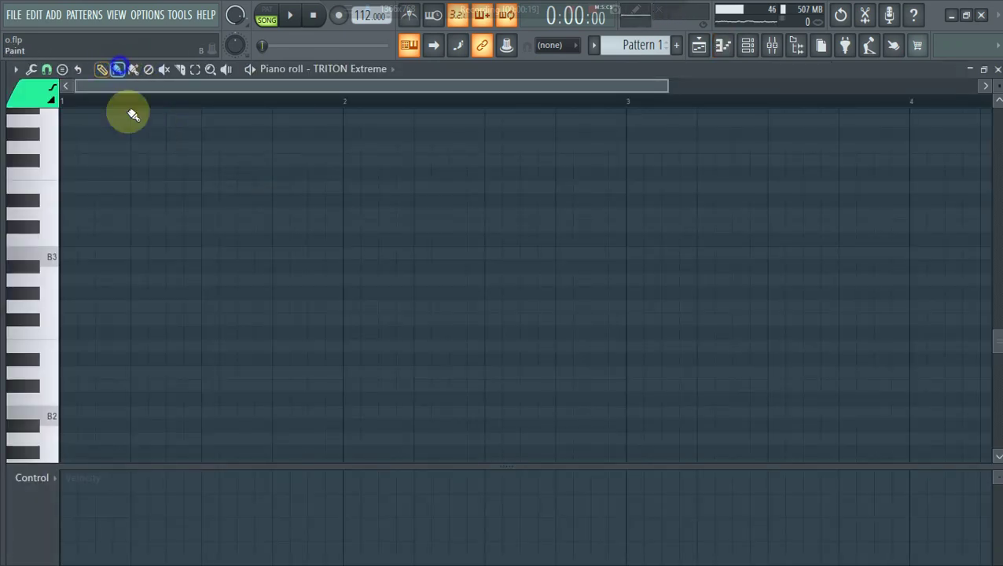
Sketch an F#4, D4, G4 chord, play it back, then delete the notes
left_click(142, 157)
left_click(132, 209)
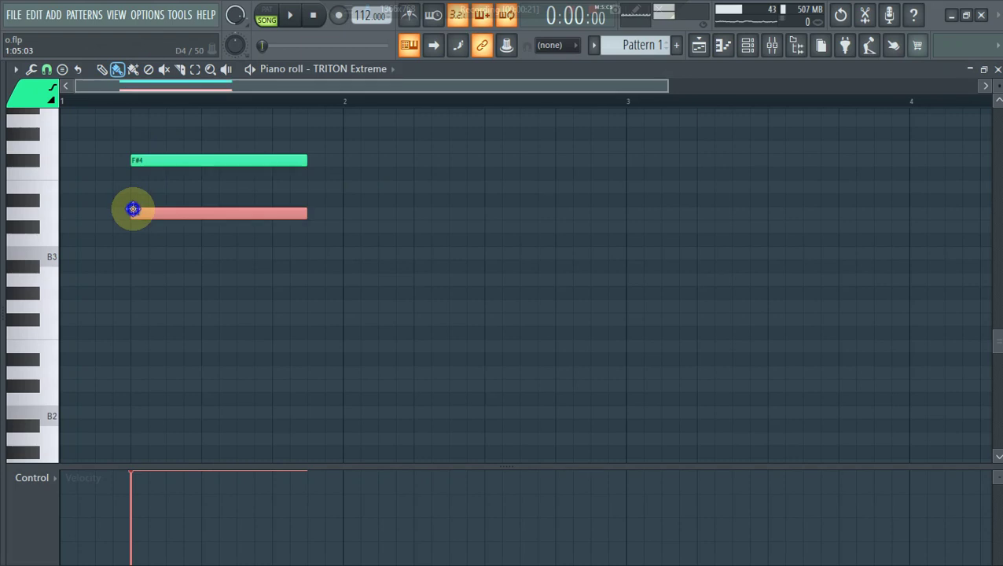
left_click(139, 149)
key("space")
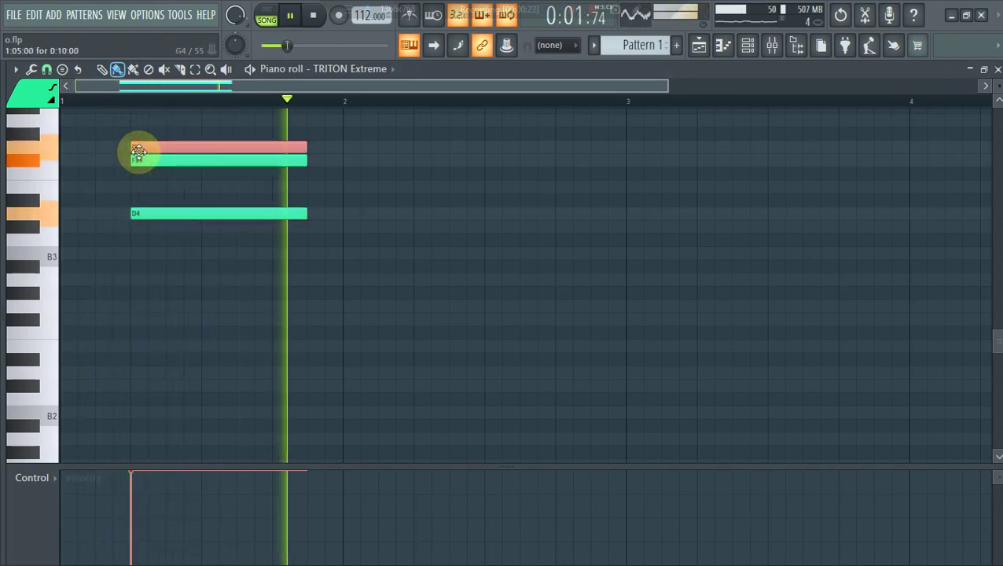
key("space")
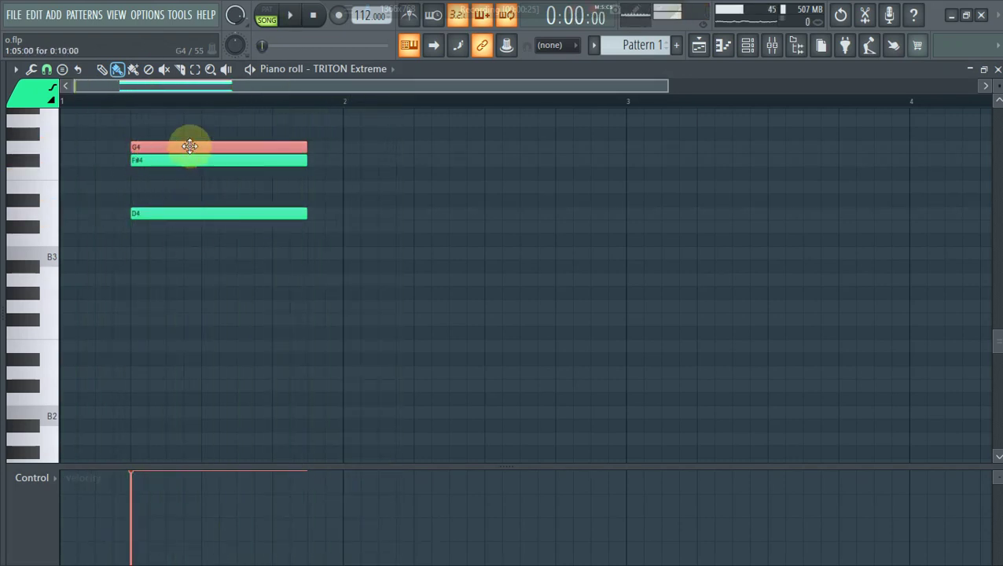
right_click(189, 146)
Browse effect plugins for Insert 2's Slot 1 without adding any, then show the channel rack
left_click(748, 47)
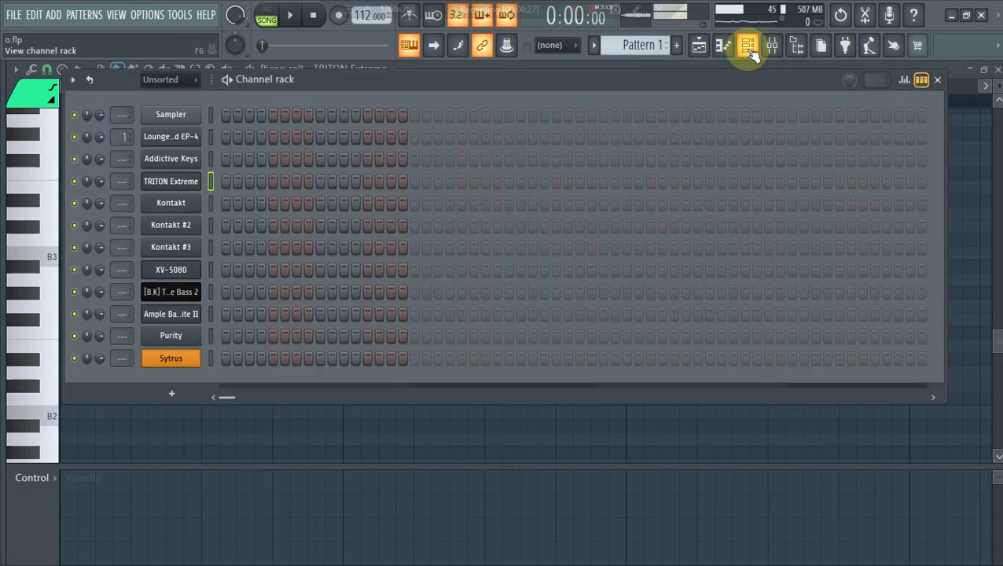
left_click(770, 48)
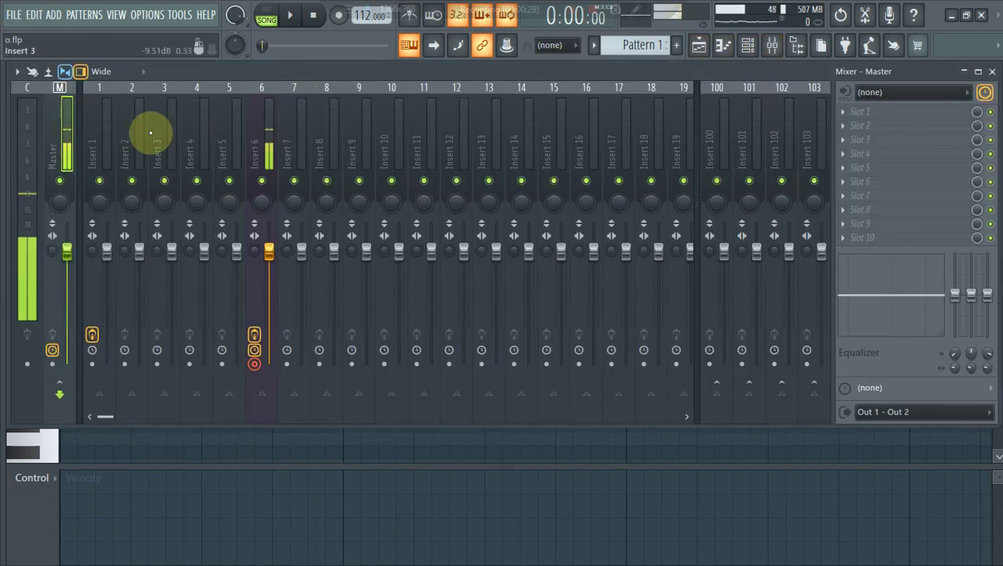
left_click(118, 135)
left_click(881, 106)
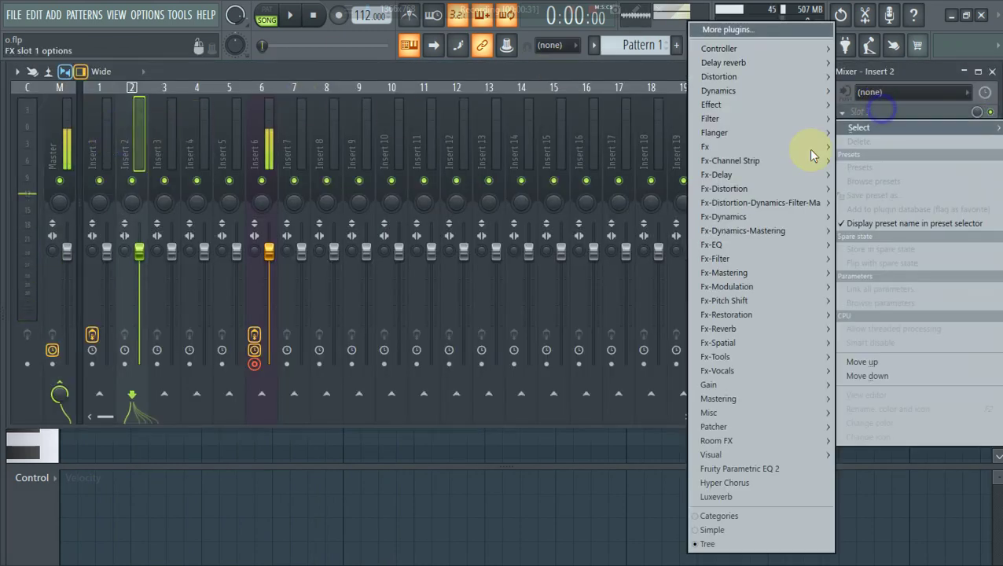
mouse_move(715, 119)
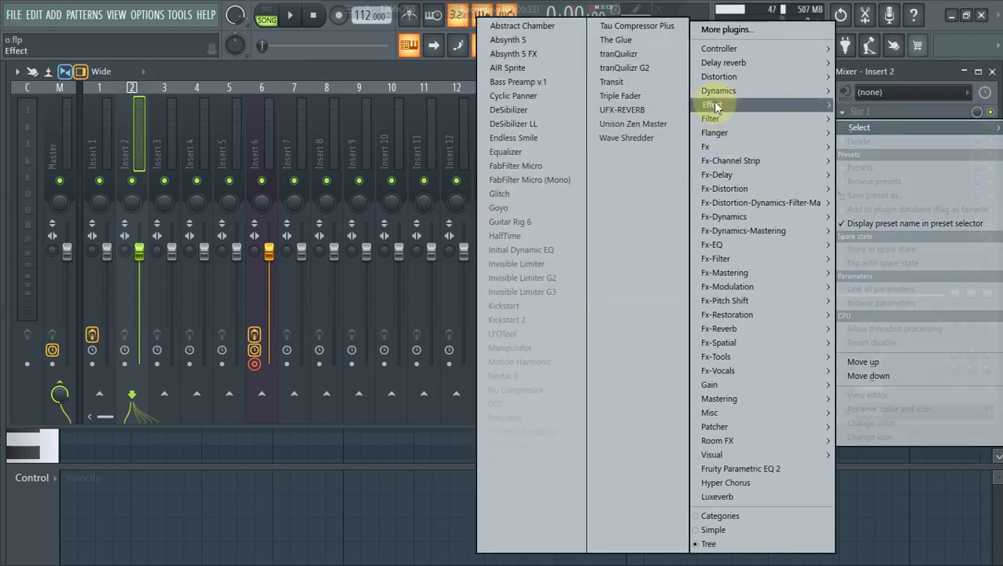
left_click(425, 76)
left_click(752, 46)
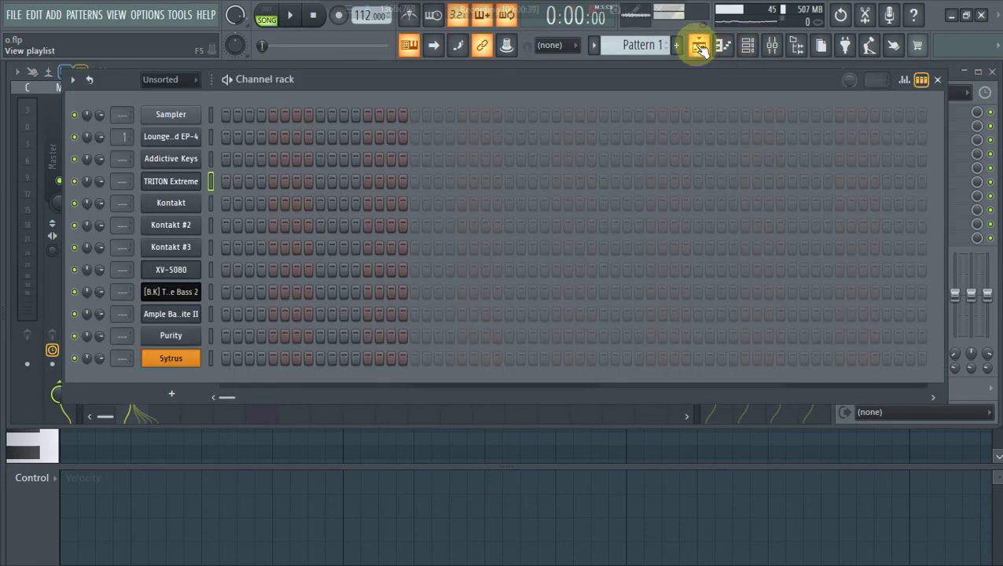
Open the Kontakt window with Lyrical Violin Phrases and move it up and right
left_click(198, 204)
left_click_drag(283, 234, 424, 88)
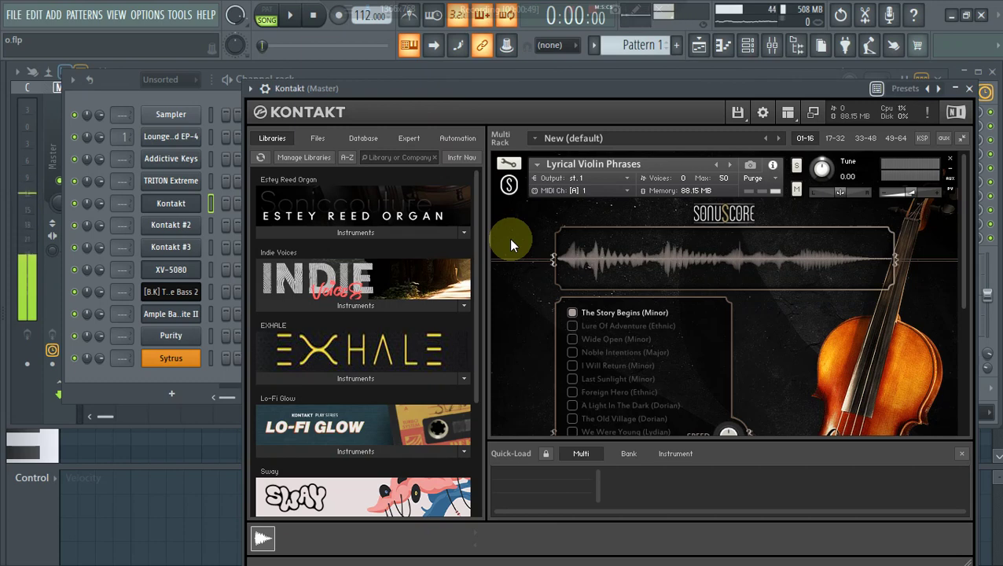
In Kontakt's piano roll, draw a D4 note lasting to about bar 3.3 and play it
right_click(197, 202)
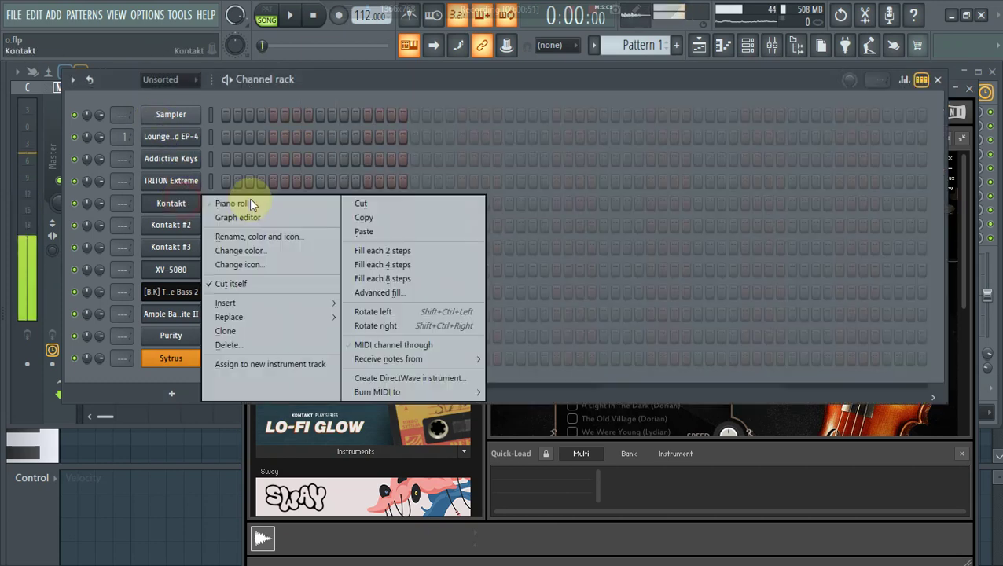
left_click(233, 203)
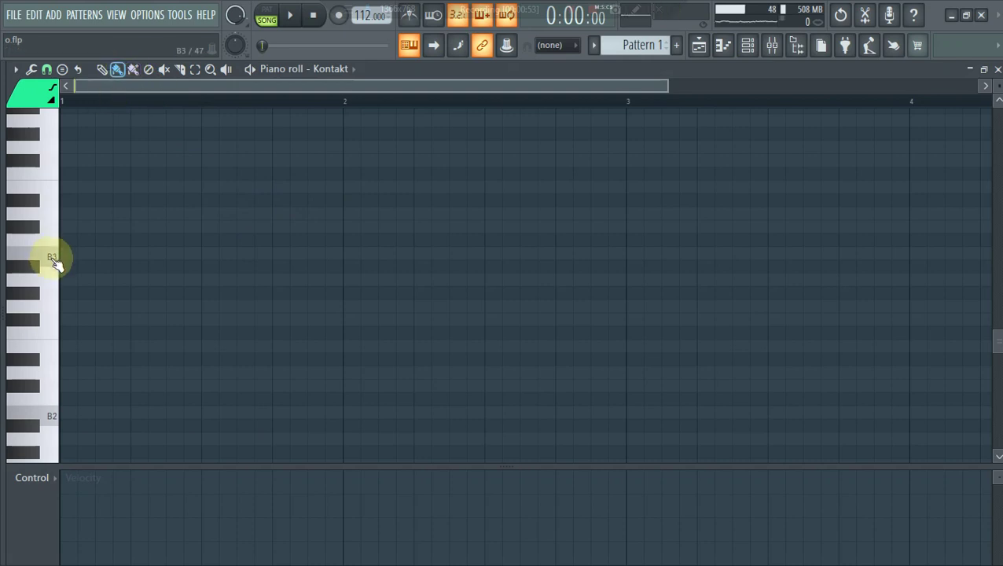
left_click(63, 254)
key("space")
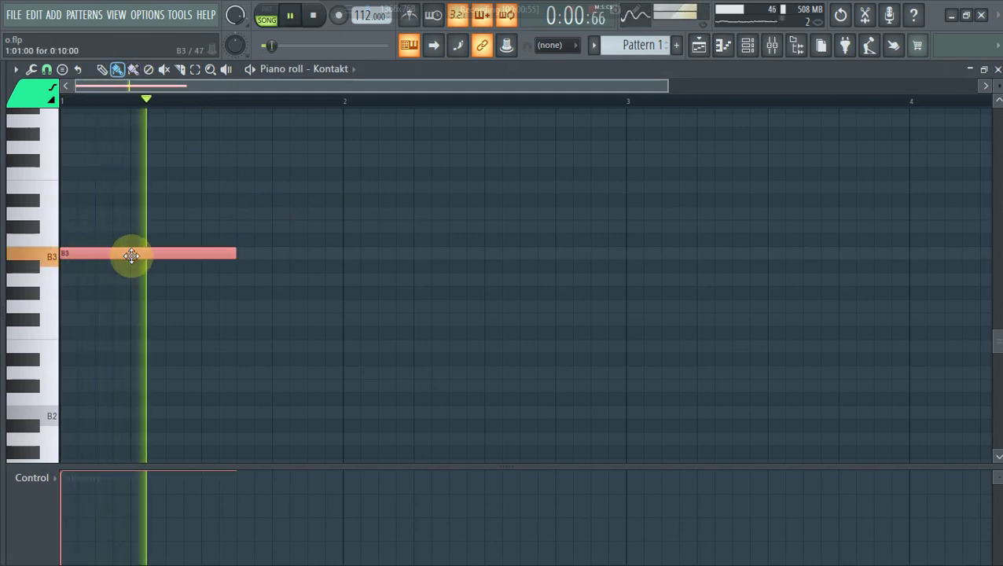
key("space")
key("shift+Up")
key("shift+Up")
key("shift+Up")
key("space")
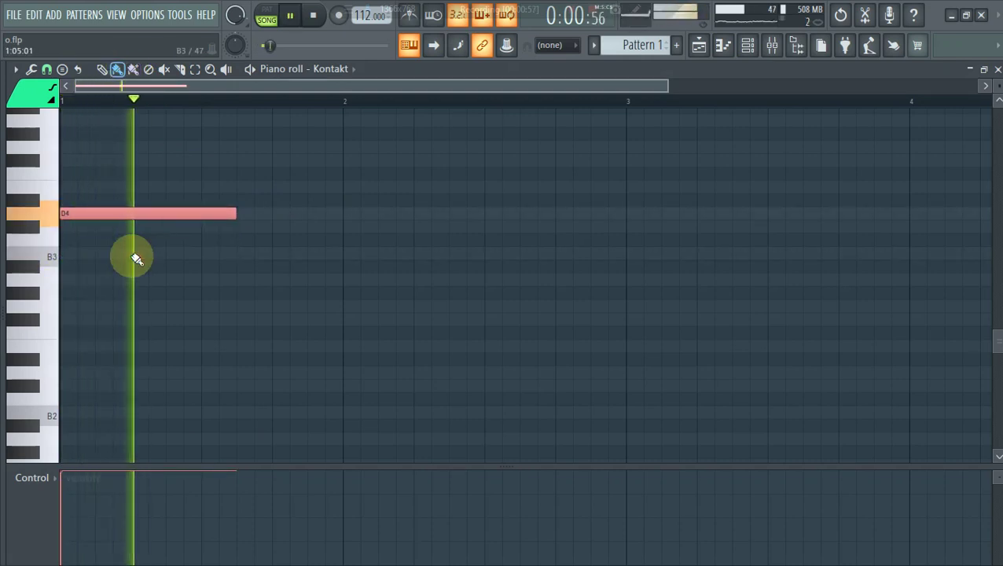
key("space")
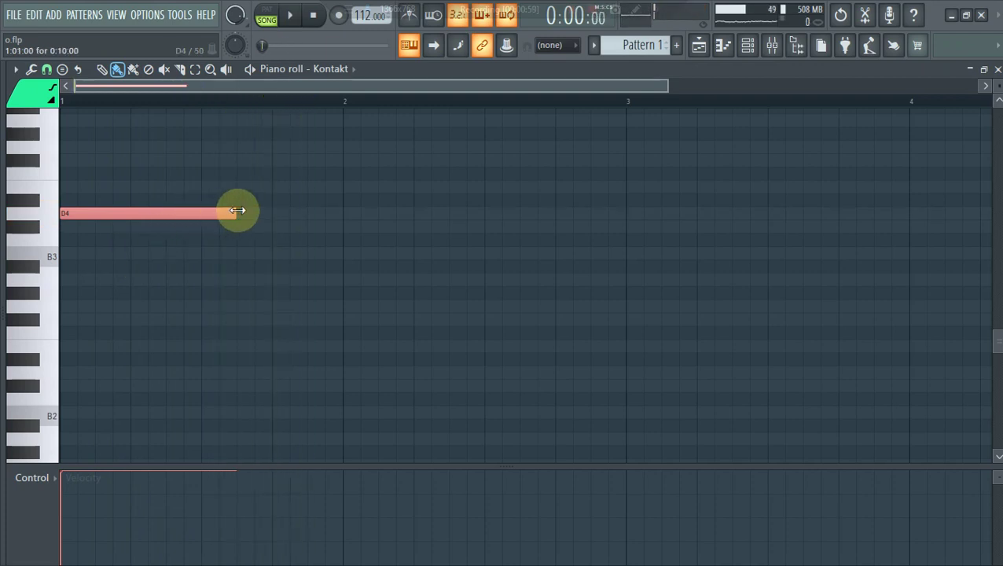
left_click_drag(237, 211, 716, 220)
key("space")
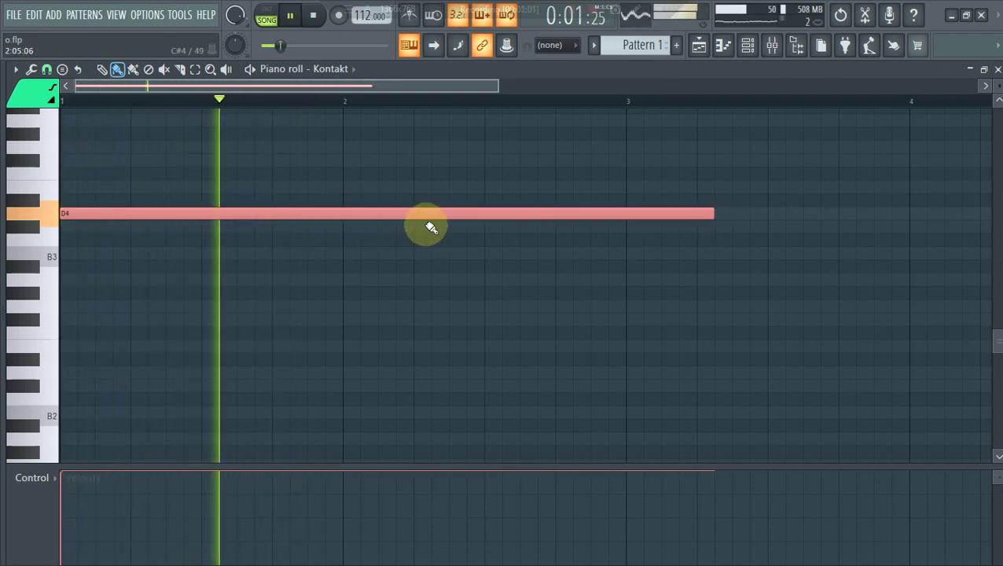
Add F#4, C#4, A3 and G3 notes, then move the D4 note down to C4
left_click(458, 161)
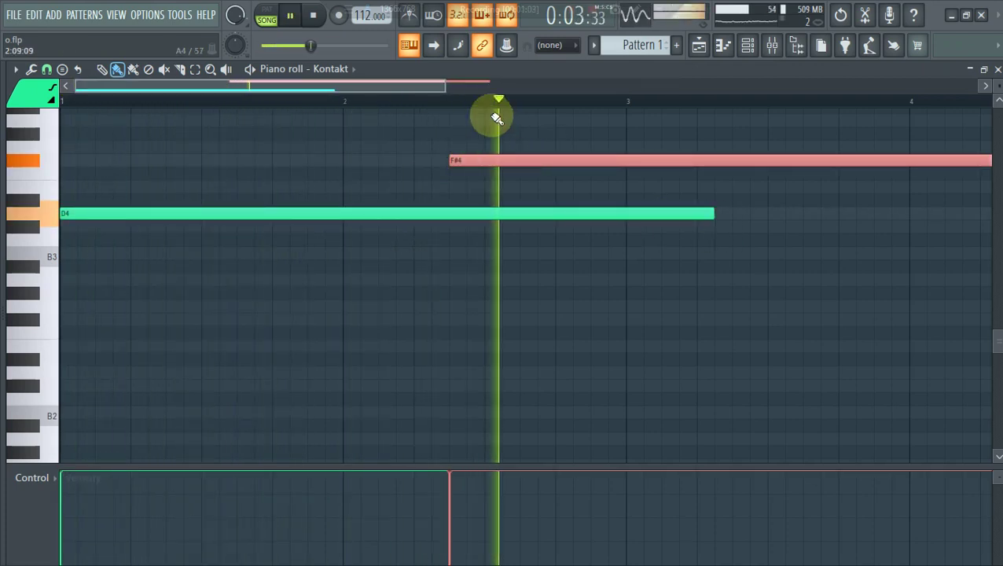
left_click_drag(448, 82, 589, 139)
left_click(627, 226)
left_click(649, 281)
left_click(721, 305)
key("space")
key("space")
left_click_drag(303, 212, 302, 238)
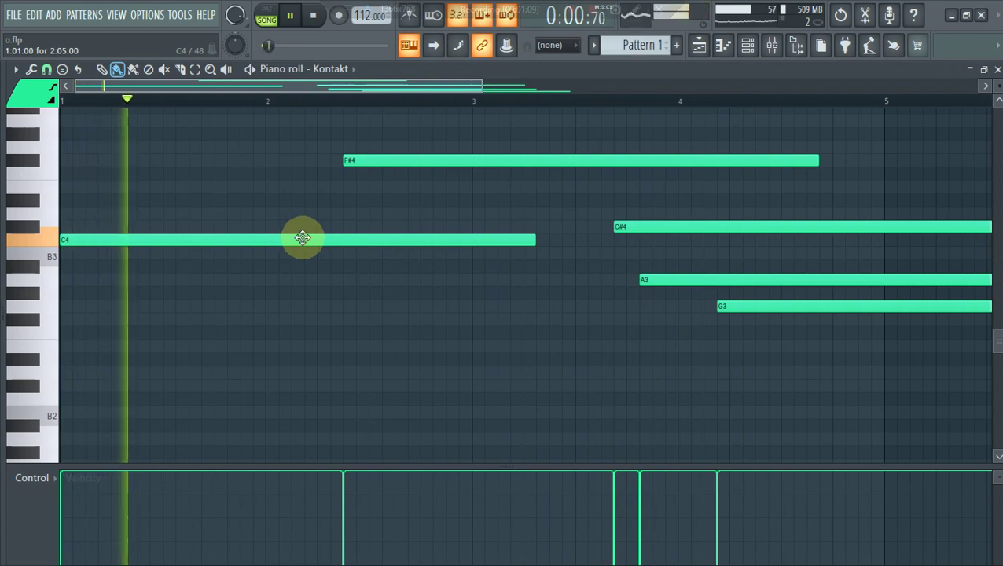
Open Kontakt #2 with Sensual Sax, move its window up-right, and minimise it
key("space")
left_click(749, 47)
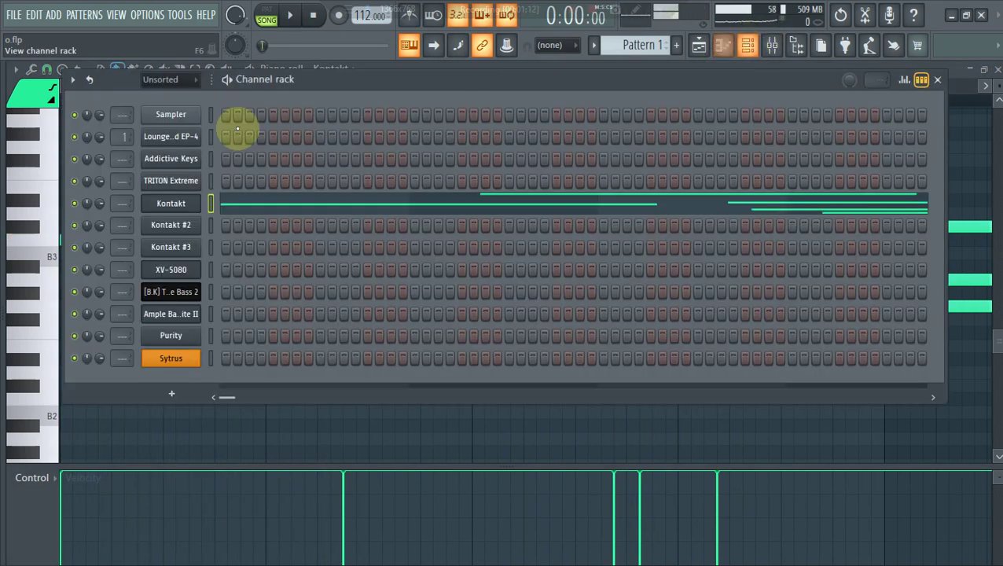
left_click(170, 225)
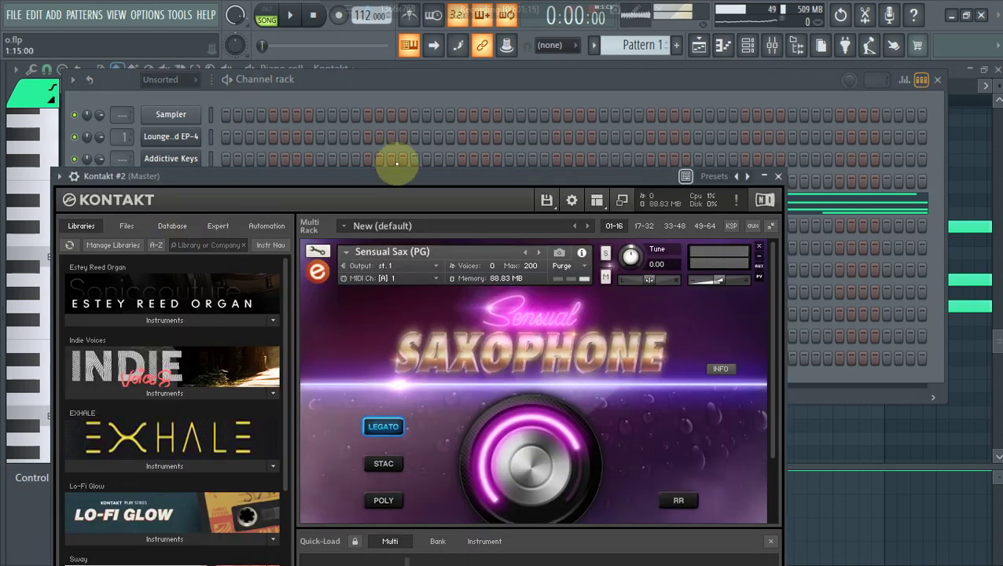
left_click_drag(407, 178, 498, 145)
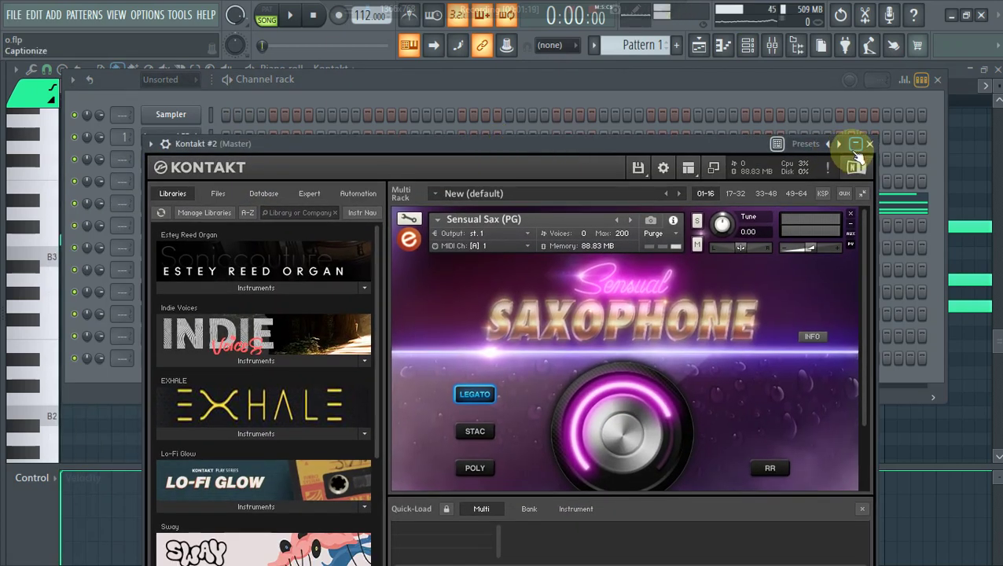
left_click(856, 149)
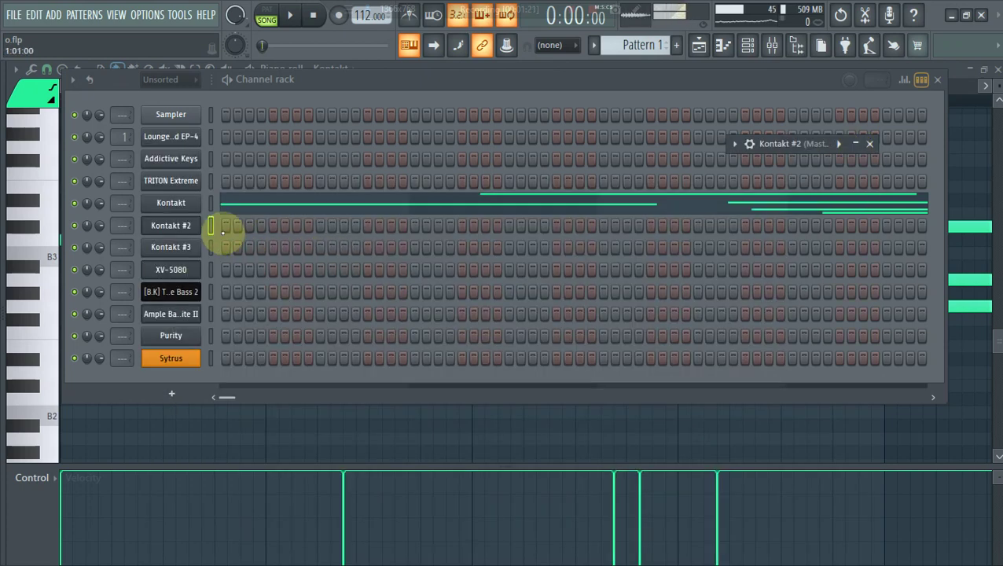
In Kontakt #2's piano roll, draw D4, G#4 and a long A4, then start playback
right_click(223, 230)
left_click(226, 225)
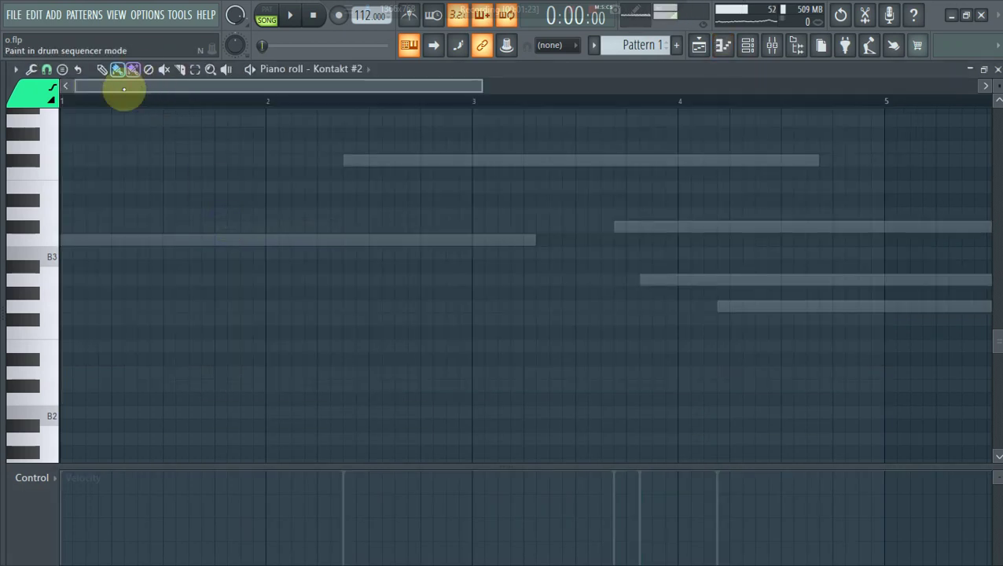
left_click(118, 213)
left_click(126, 133)
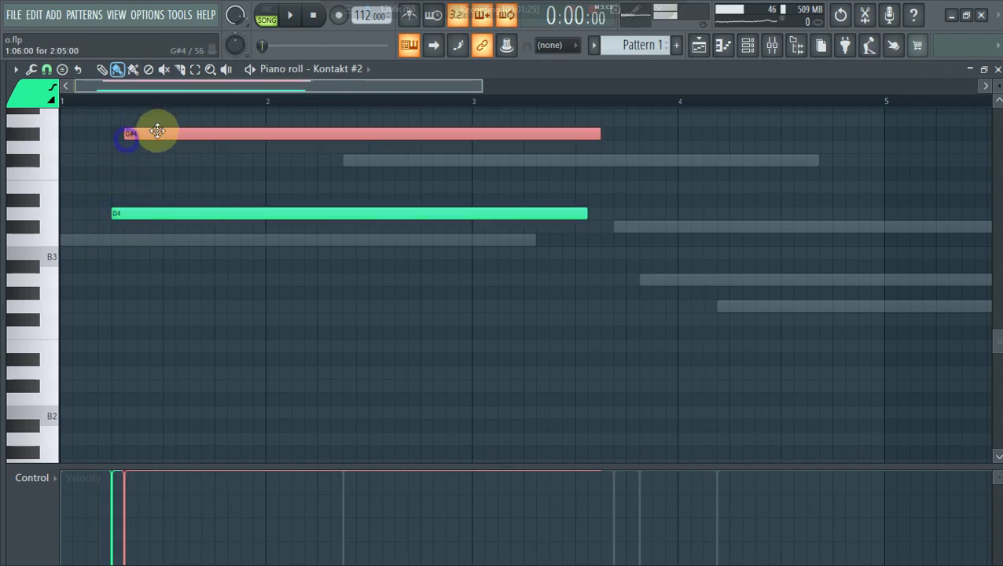
left_click(202, 118)
key("space")
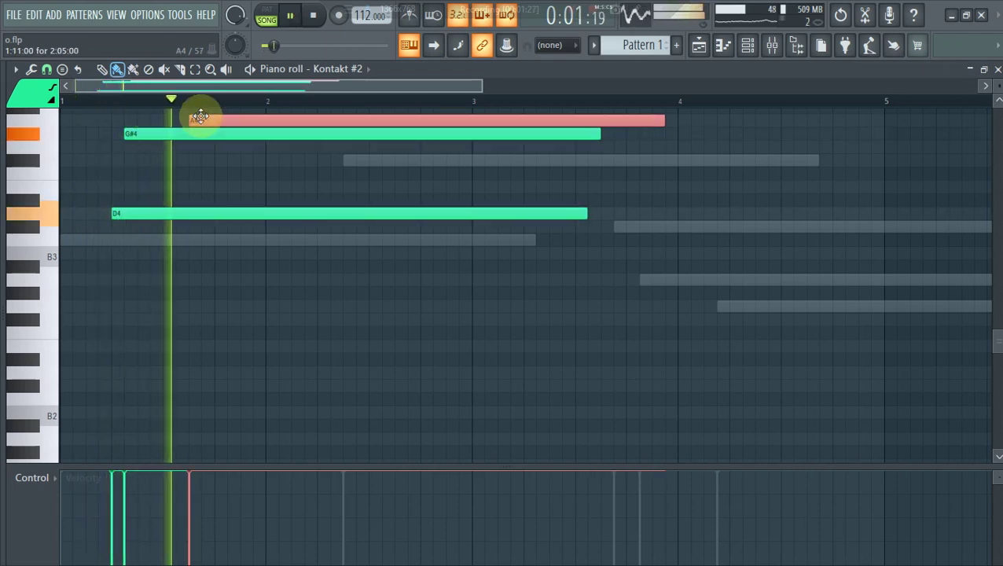
Add E5, F5, F#5 near bar 1 and F6, E6, D#6 at bar 3
scroll(204, 118, "up", 5)
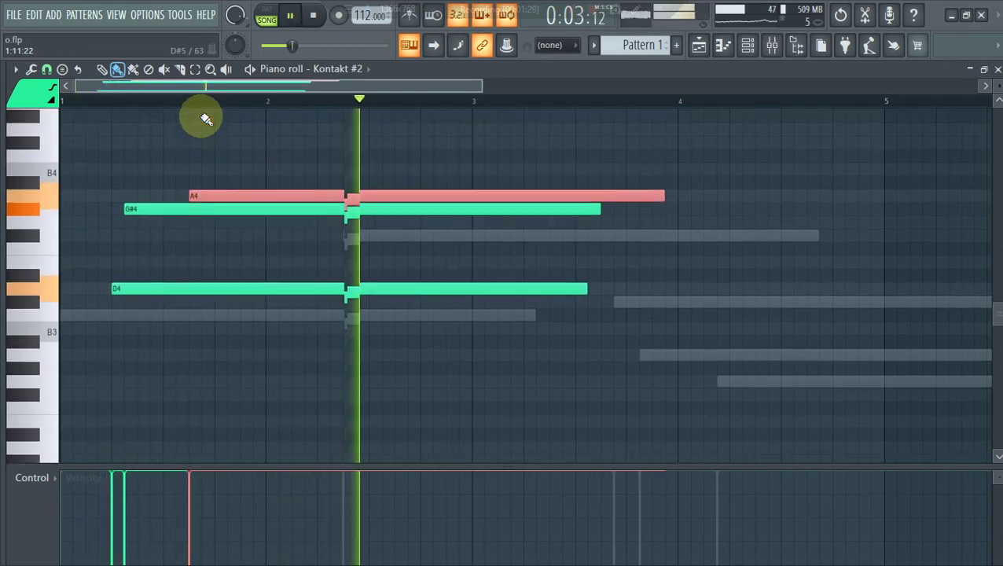
left_click(150, 144)
left_click(162, 134)
left_click(192, 119)
scroll(195, 118, "up", 7)
left_click(475, 133)
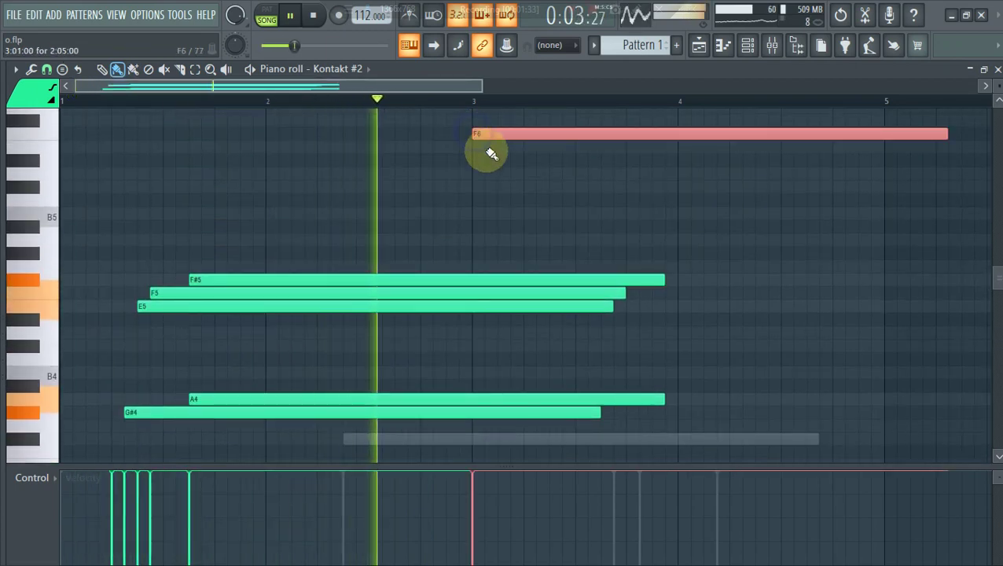
left_click(486, 148)
left_click(513, 160)
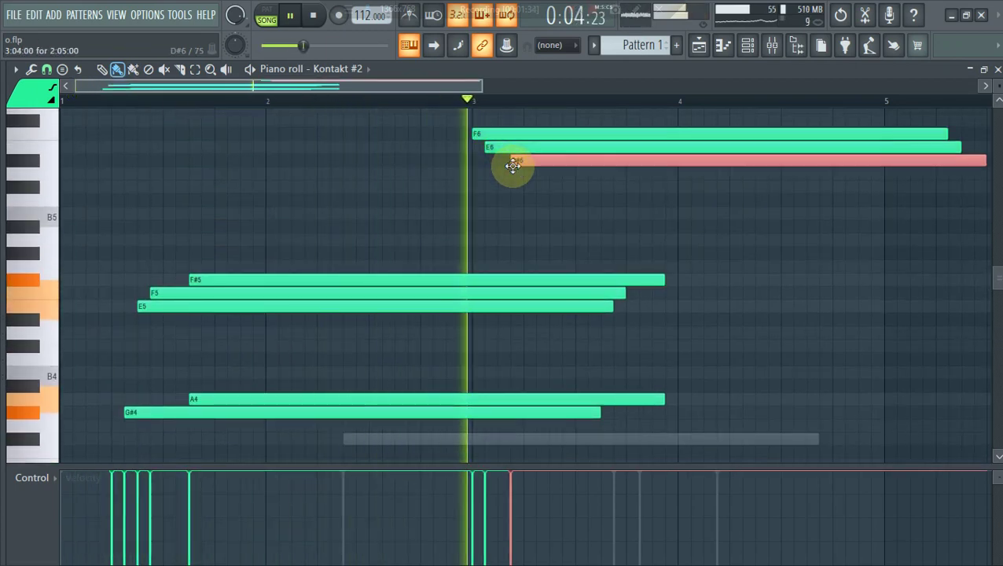
left_click(723, 48)
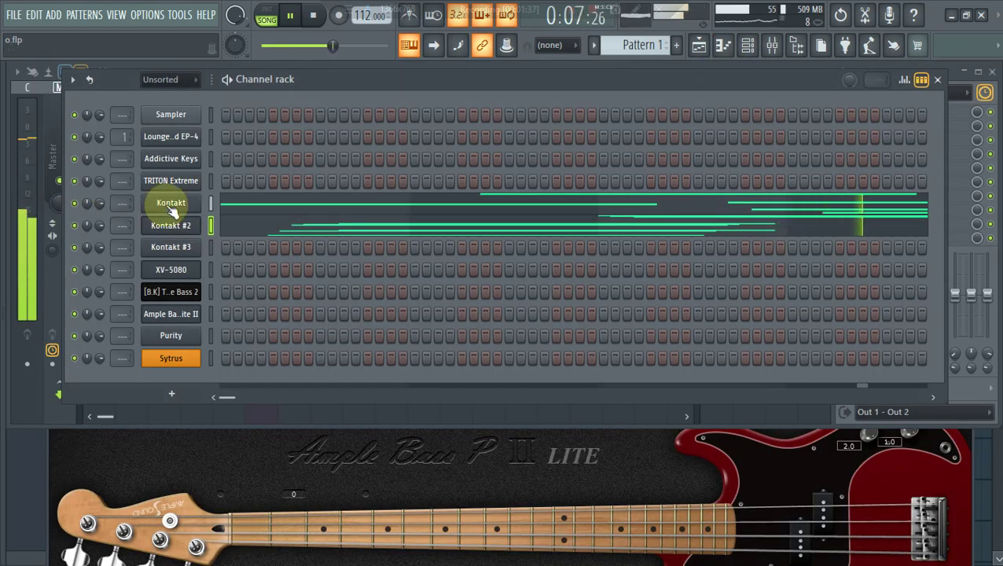
Delete the original Kontakt channel, confirming with Ok on the second attempt
right_click(170, 203)
left_click(233, 344)
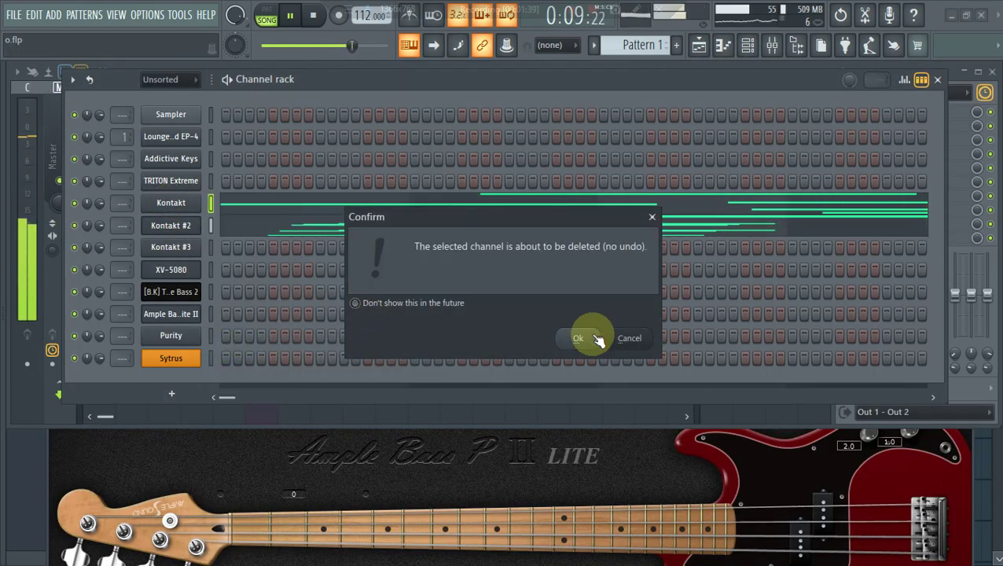
left_click(639, 338)
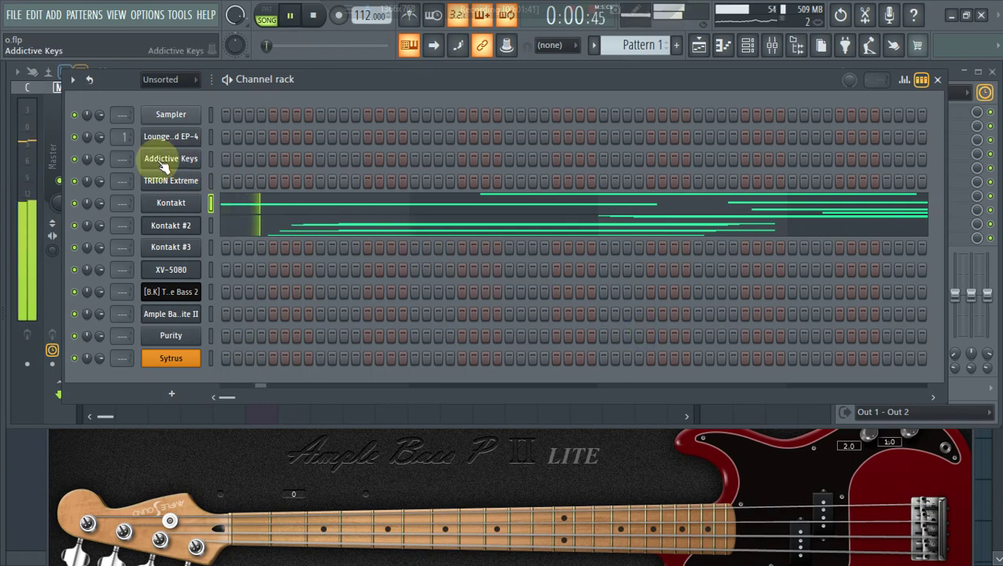
right_click(173, 202)
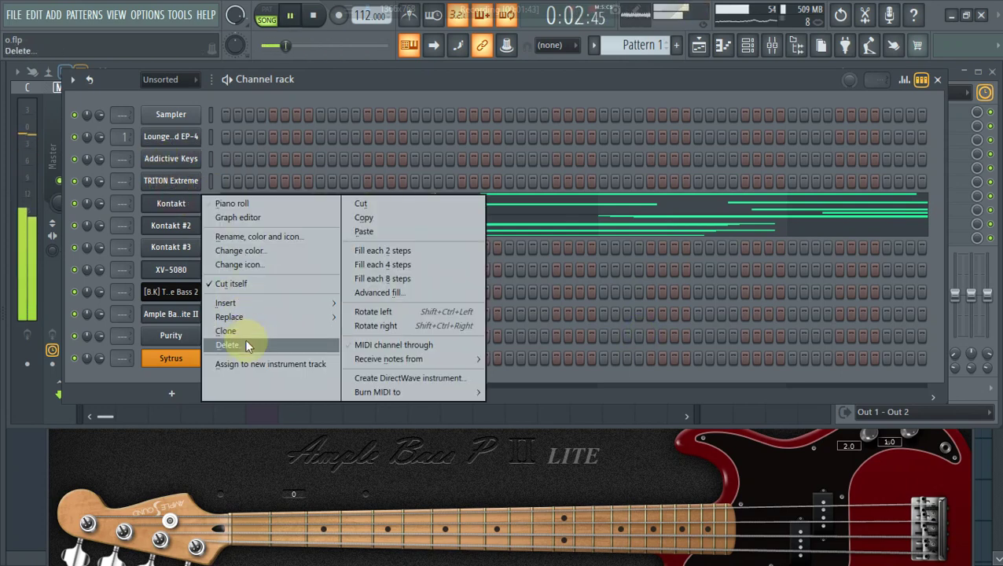
left_click(239, 344)
left_click(576, 343)
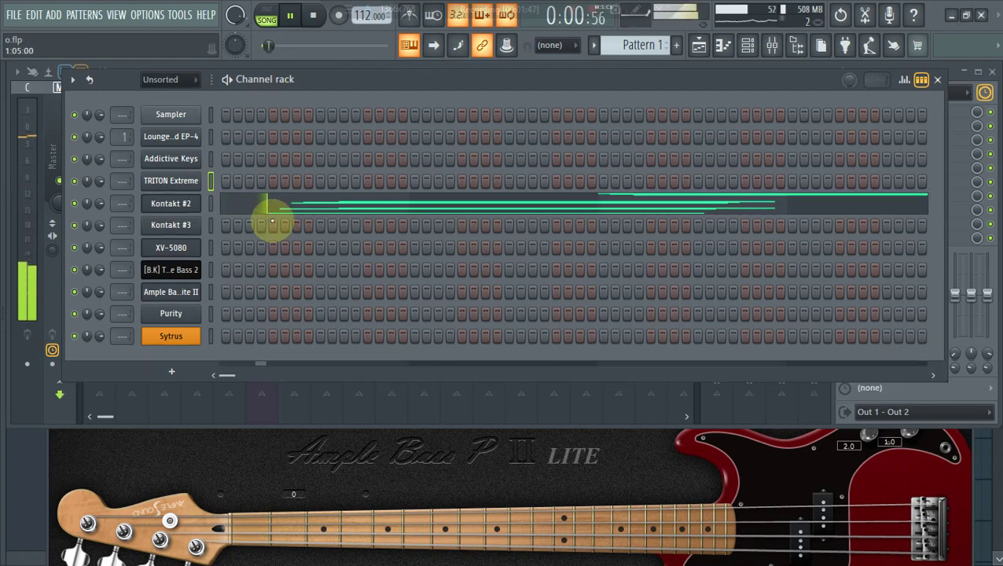
In Kontakt #2's piano roll, draw two F#6 notes and shorten all notes to one step
left_click(276, 211)
left_click(111, 122)
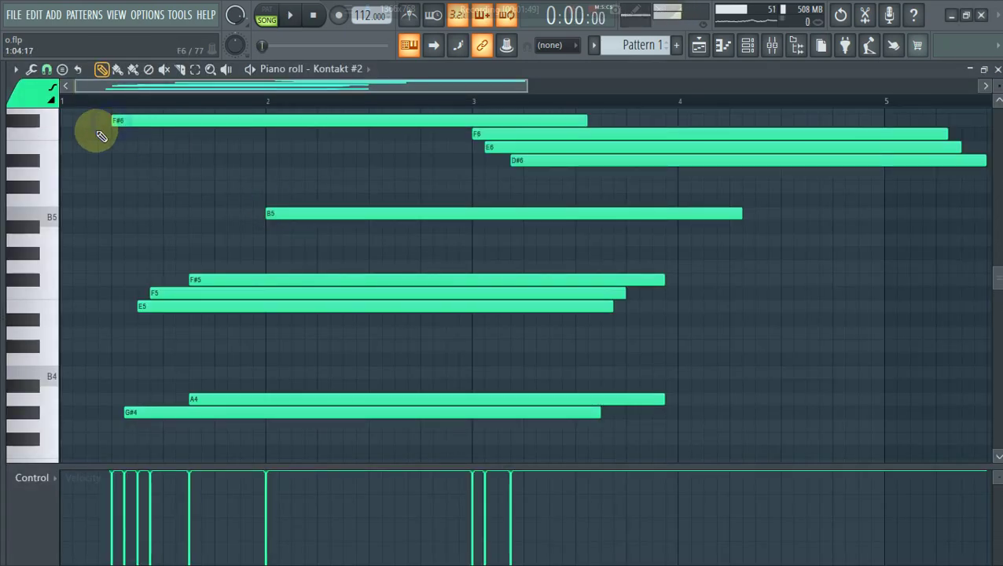
left_click(88, 122)
scroll(89, 122, "up", 4)
key("ctrl+a")
key("ctrl+q")
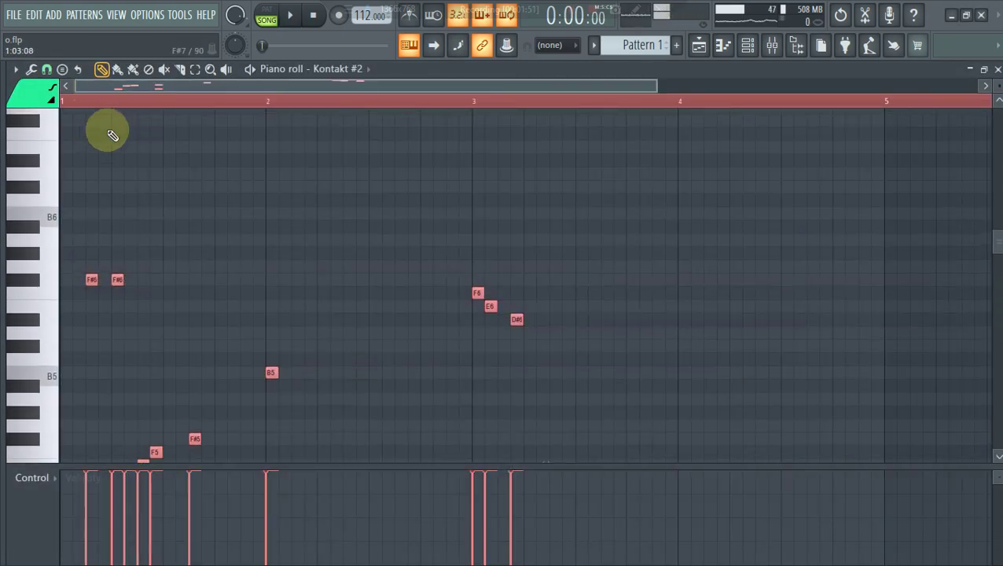
Draw long E7 and D#7 notes, plus A6 and G6 near bar 3
left_click(193, 147)
left_click(319, 161)
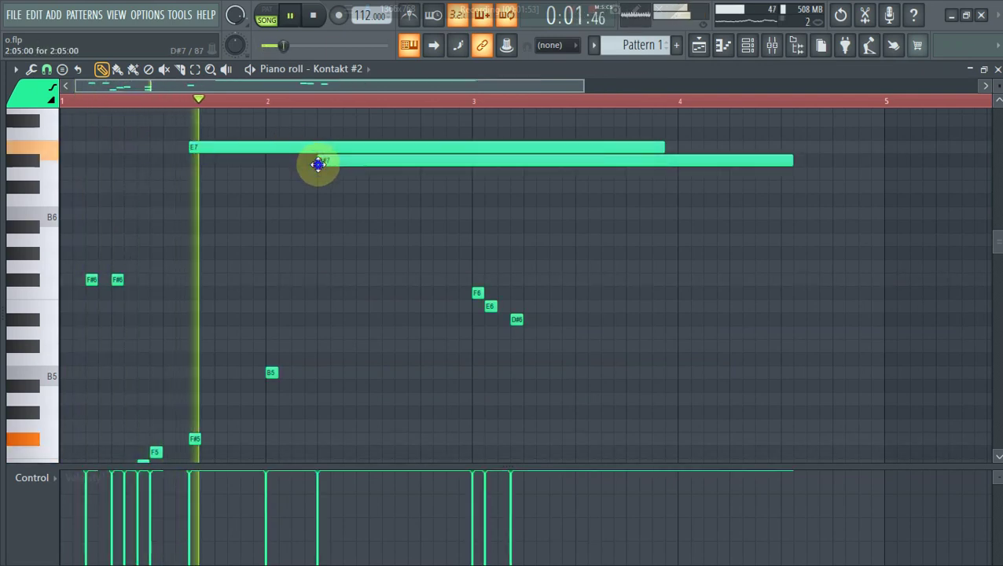
double_click(322, 161)
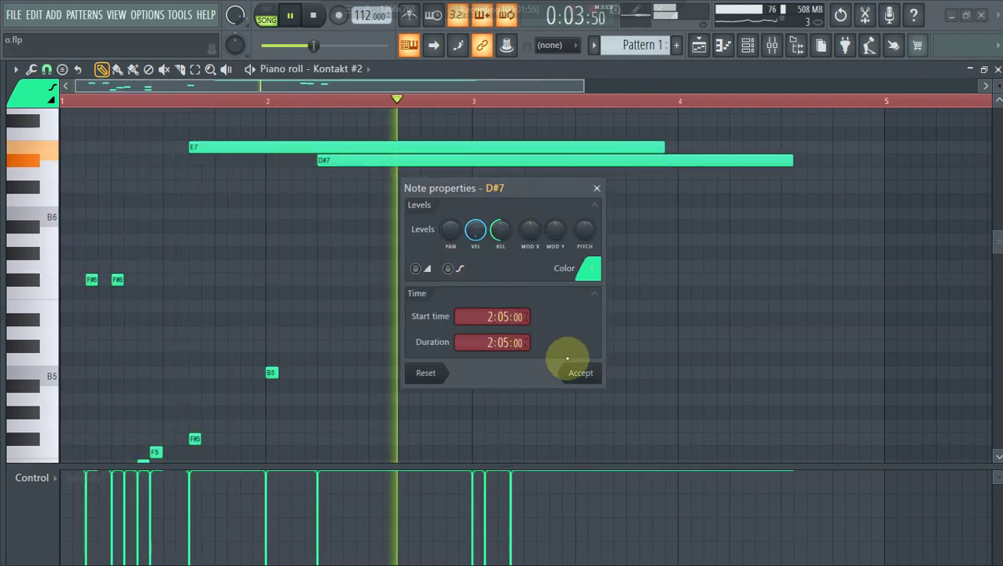
left_click(578, 371)
left_click(555, 240)
left_click(595, 267)
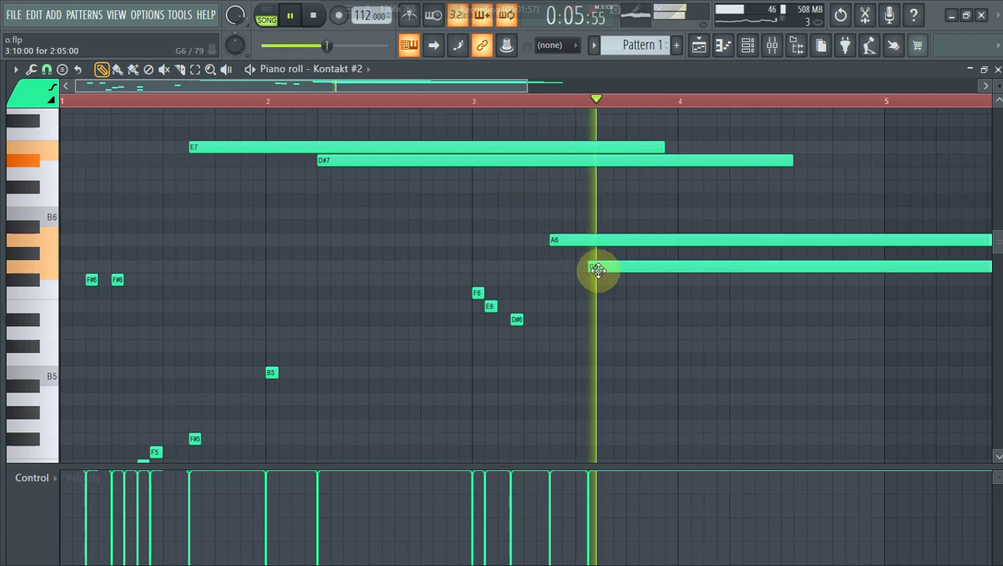
Stop playback and delete the Kontakt #2 channel, confirming with Ok
left_click(745, 46)
key("space")
right_click(196, 203)
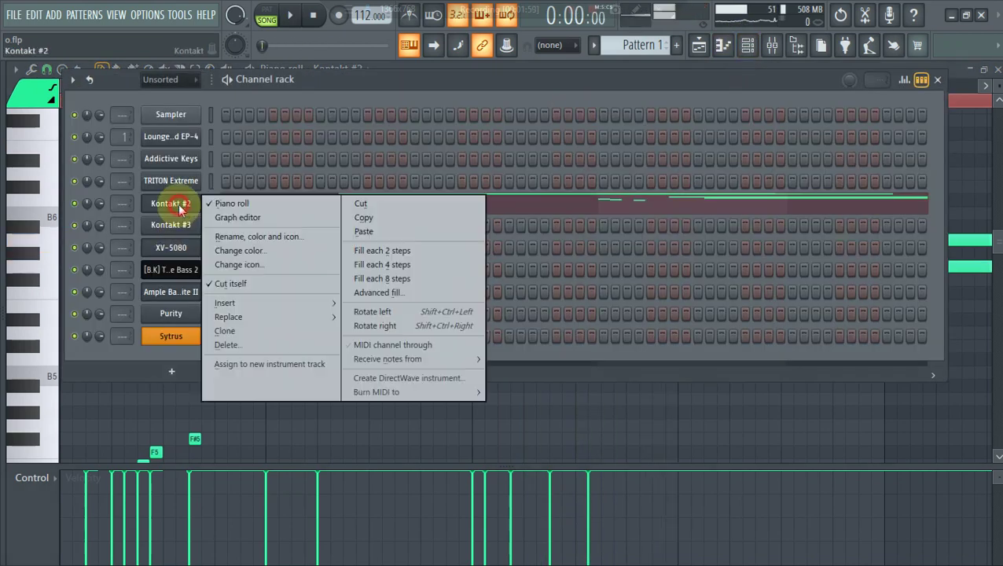
left_click(240, 344)
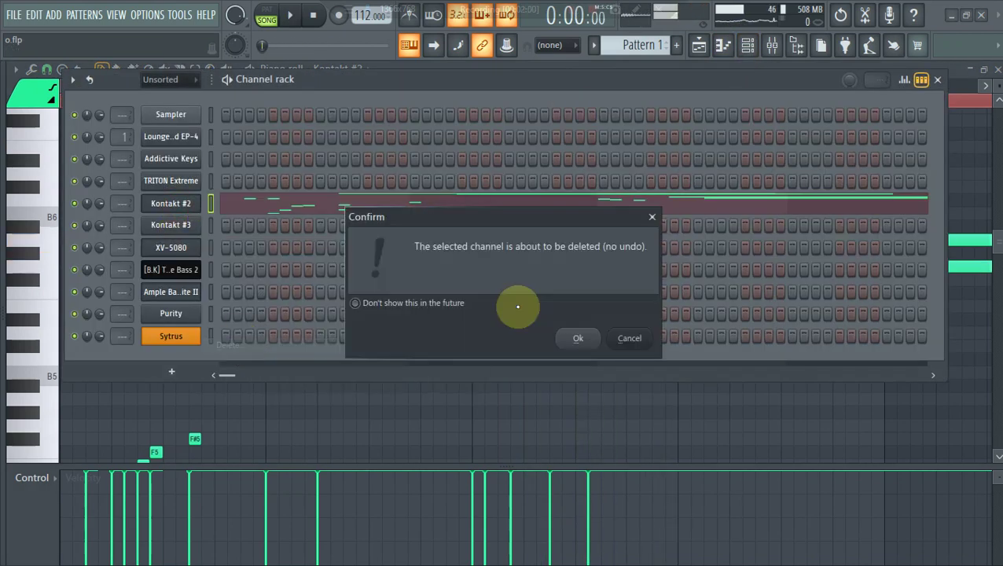
left_click(577, 338)
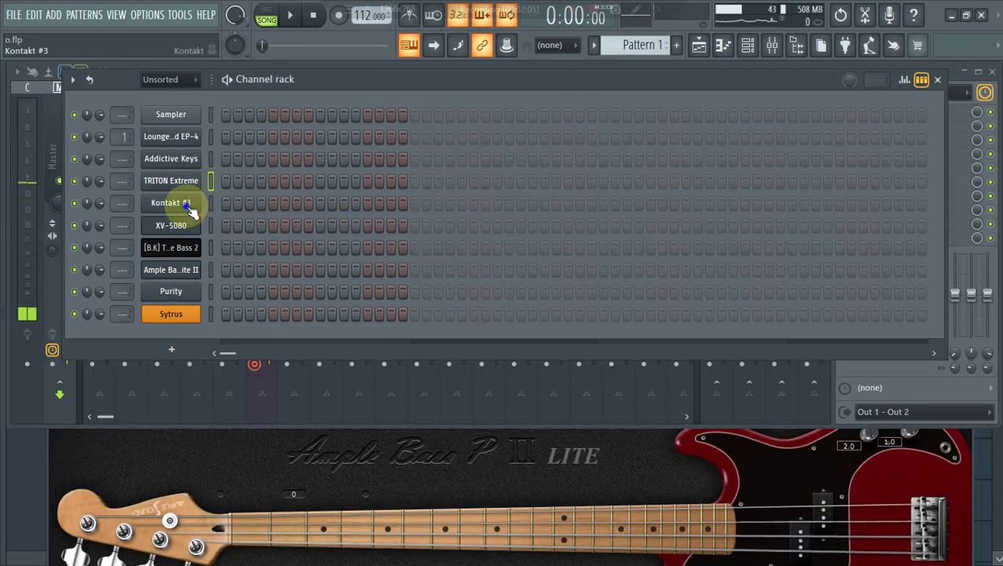
Open Kontakt #3 with Soft Nylon Guitar and drag its window up into full view
left_click(189, 206)
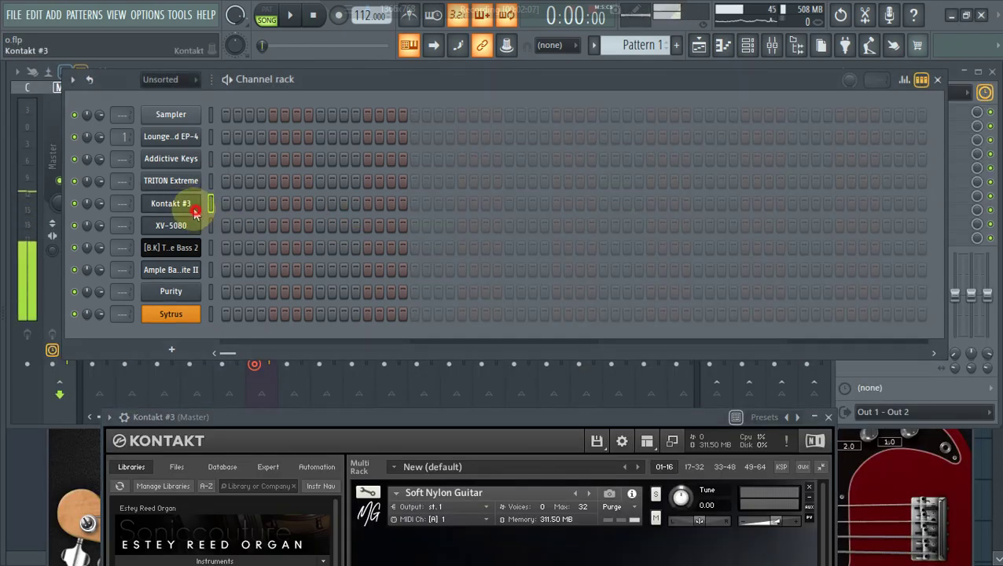
right_click(193, 210)
left_click(191, 206)
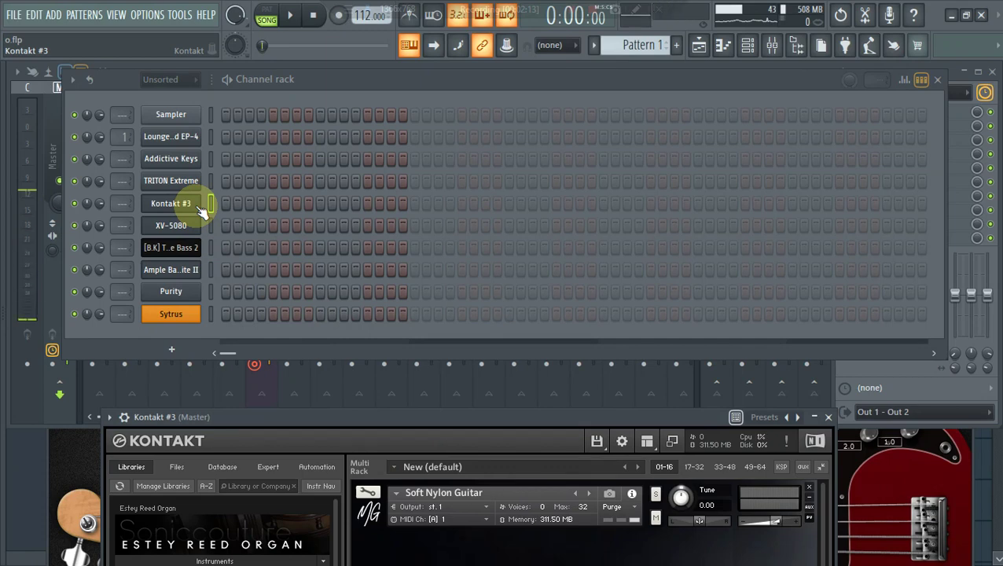
left_click_drag(331, 417, 443, 61)
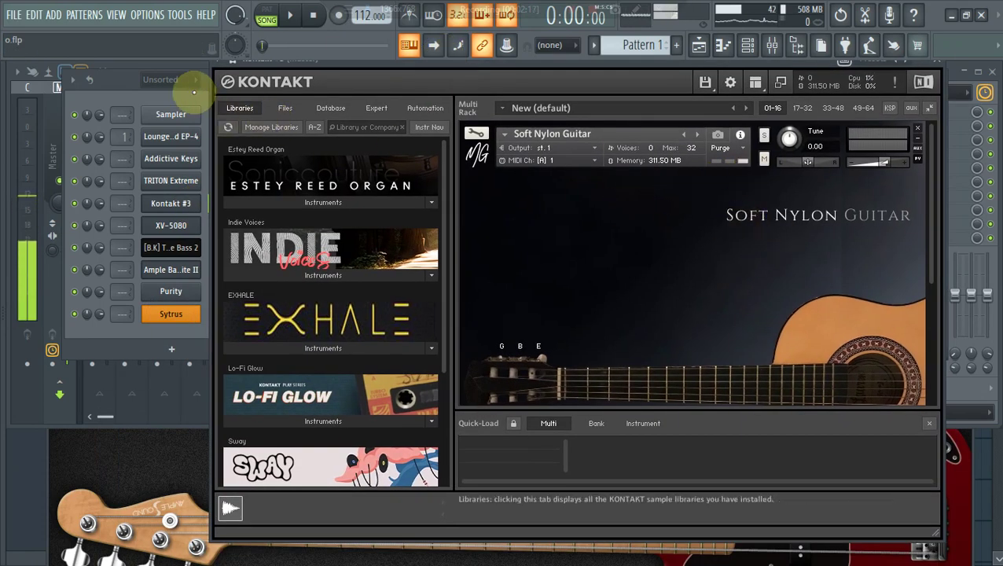
left_click(180, 94)
right_click(189, 201)
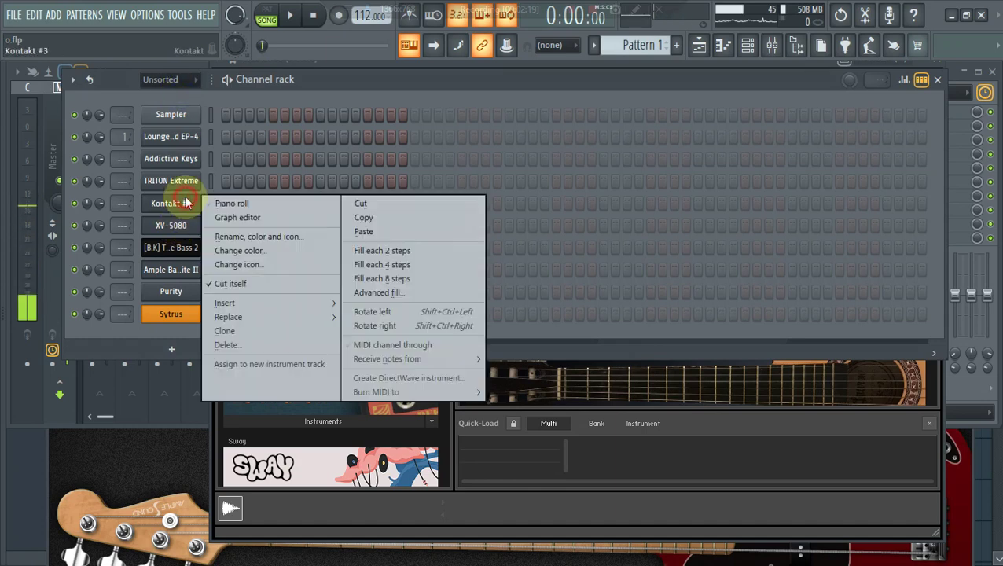
Draw a B6, G6 and D6 chord at bar 1 of Kontakt #3 and shorten the notes to stubs
left_click(252, 203)
left_click(67, 214)
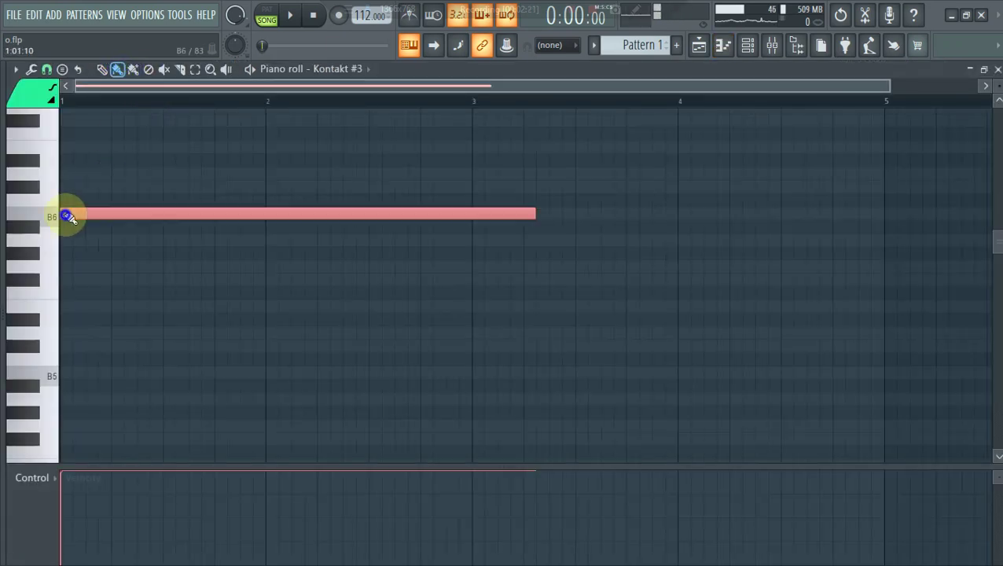
left_click(67, 267)
left_click(72, 331)
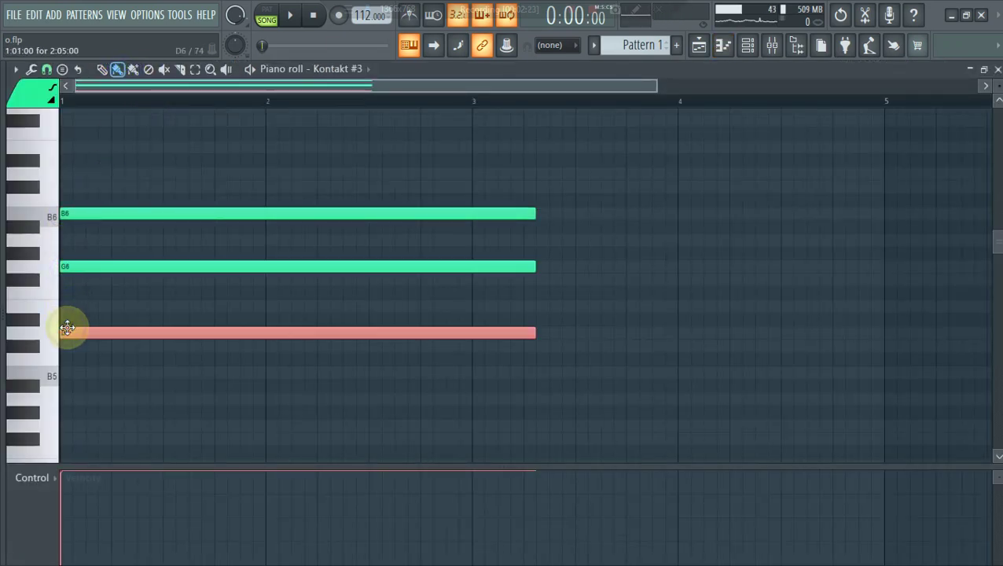
key("ctrl+a")
left_click_drag(558, 273, 95, 272)
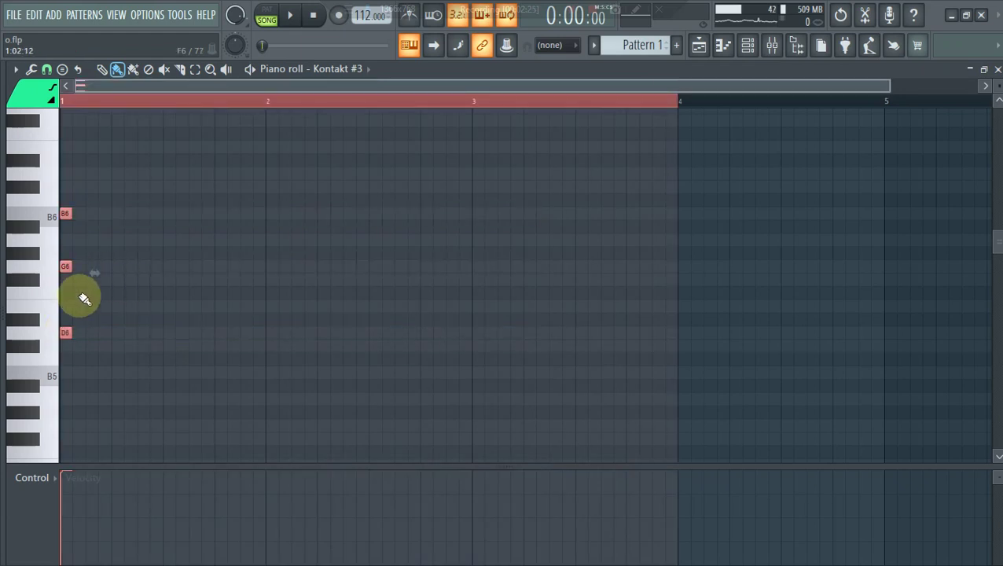
left_click(67, 268)
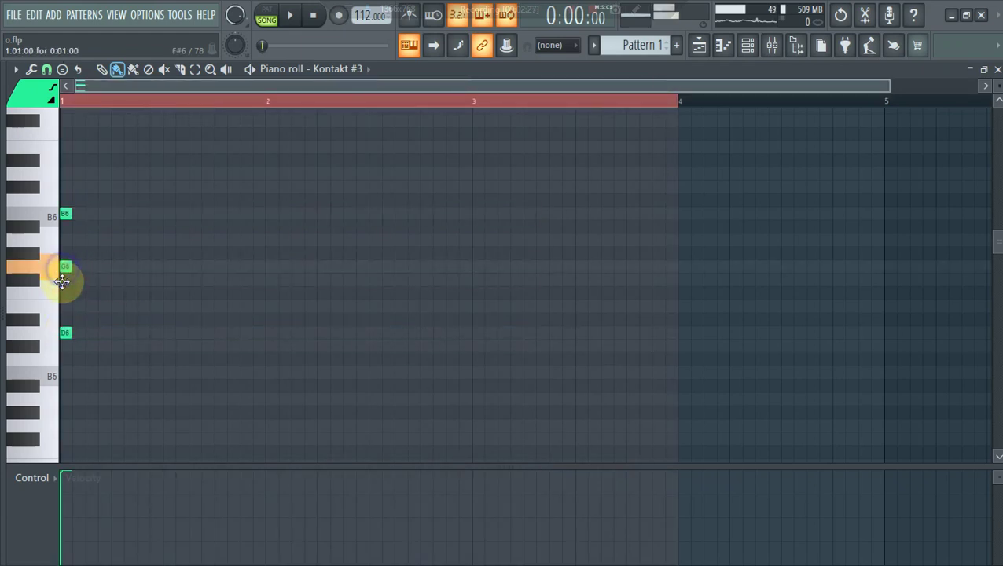
Lengthen and copy the chord, then select all notes and bring up the Strumizer
key("space")
key("ctrl+a")
left_click_drag(128, 246, 273, 267)
key("space")
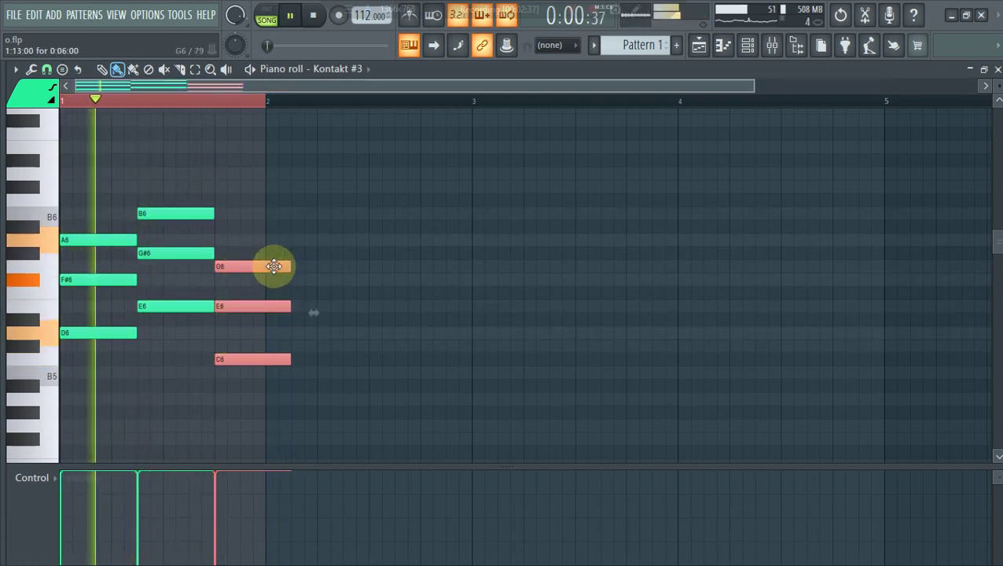
key("ctrl+a")
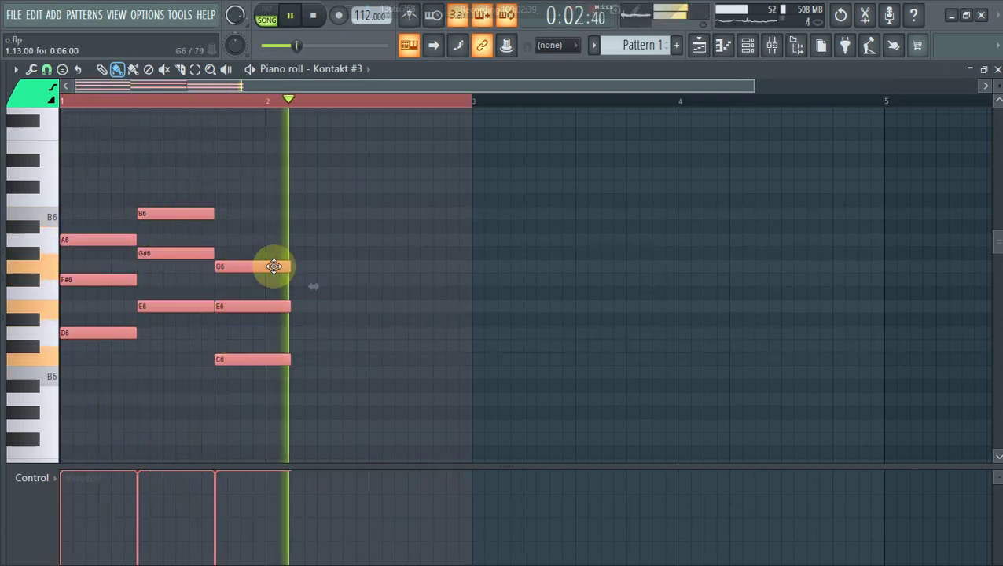
key("alt+s")
Apply a strum to the chords and cut every note down to a short blip
left_click_drag(454, 273, 454, 270)
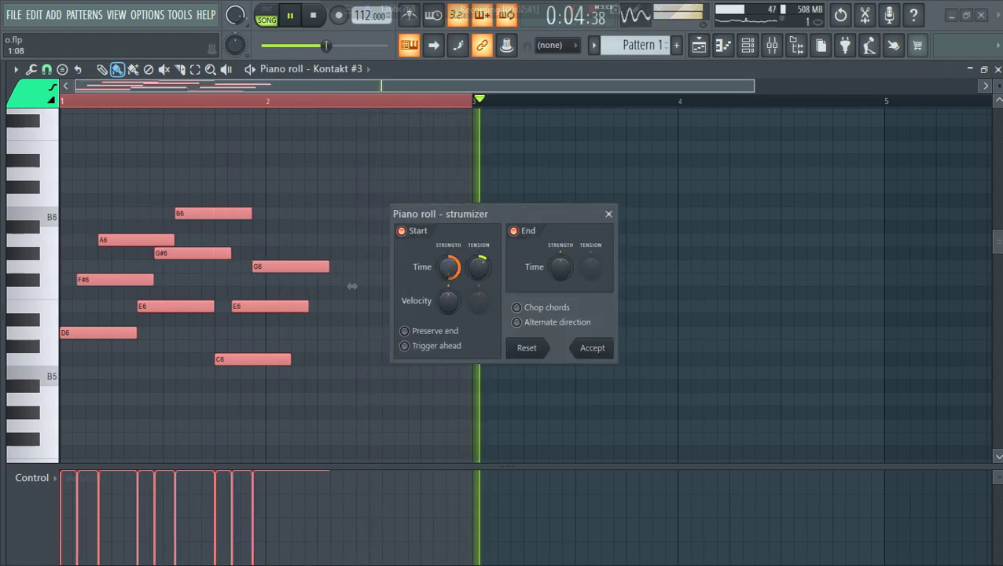
left_click(583, 350)
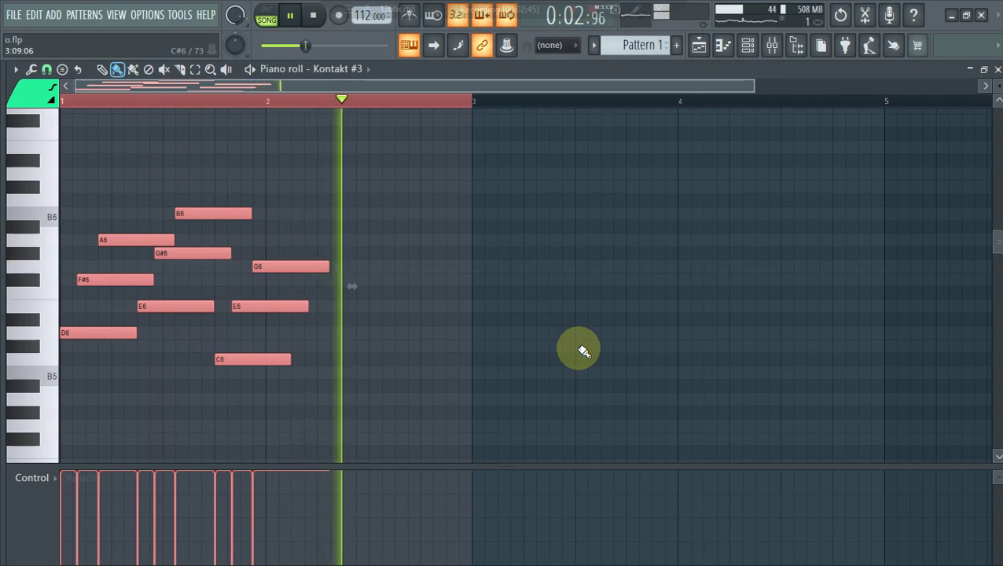
key("ctrl+z")
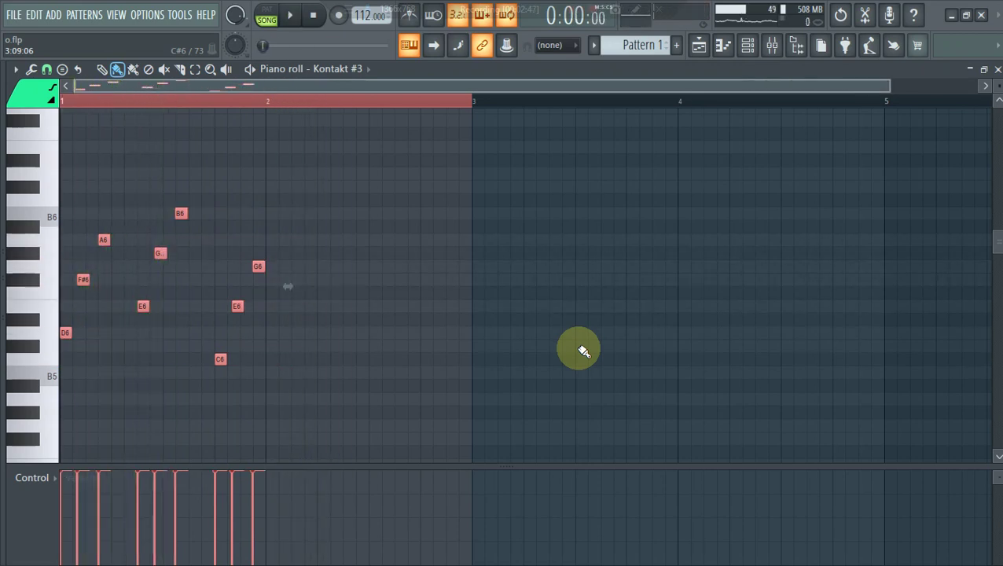
Transpose the whole Kontakt #3 melody down four semitones
key("shift+Down")
key("shift+Down")
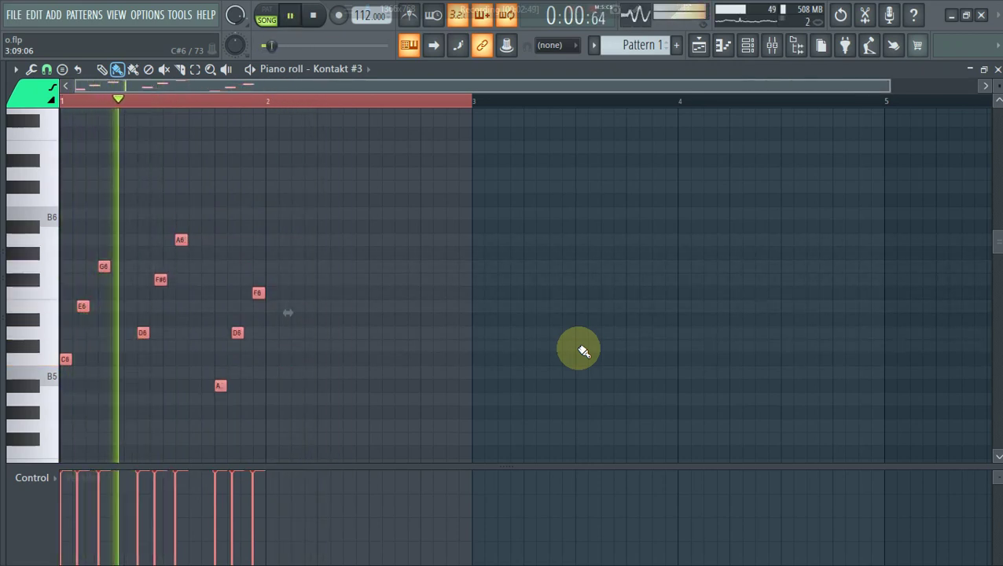
key("shift+Down")
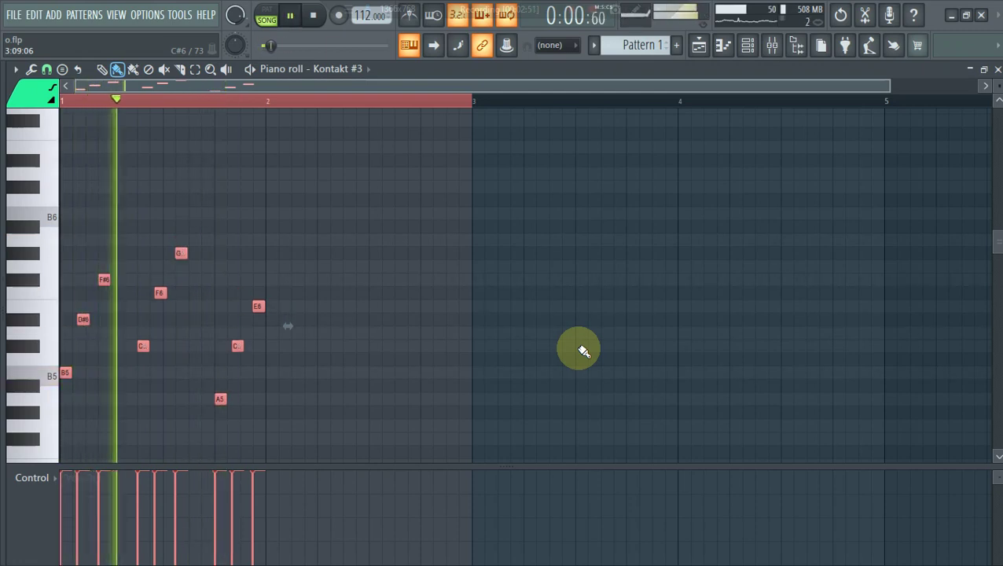
key("space")
key("shift+Down")
key("space")
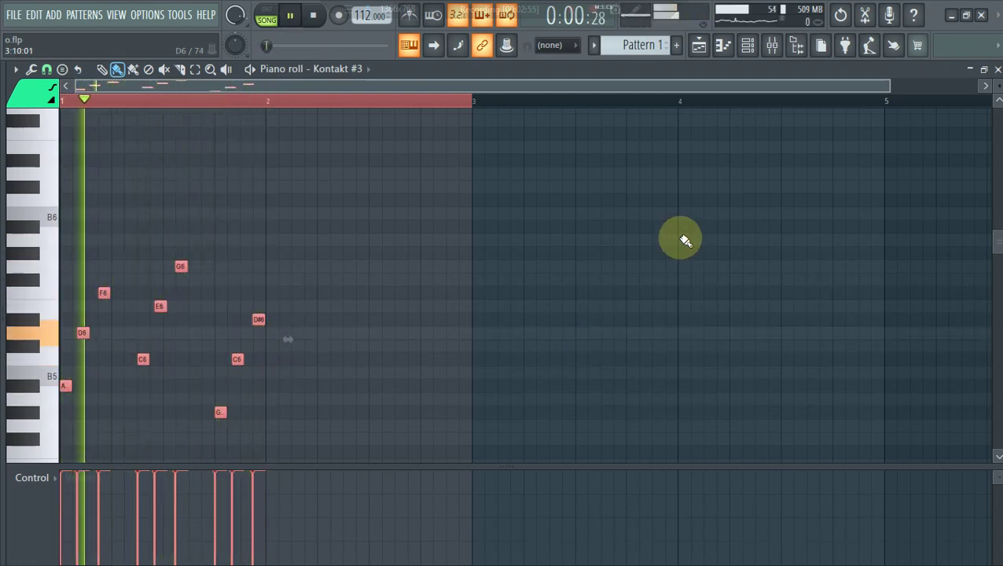
Delete the Kontakt #3 channel from the channel rack and confirm the removal
left_click(762, 51)
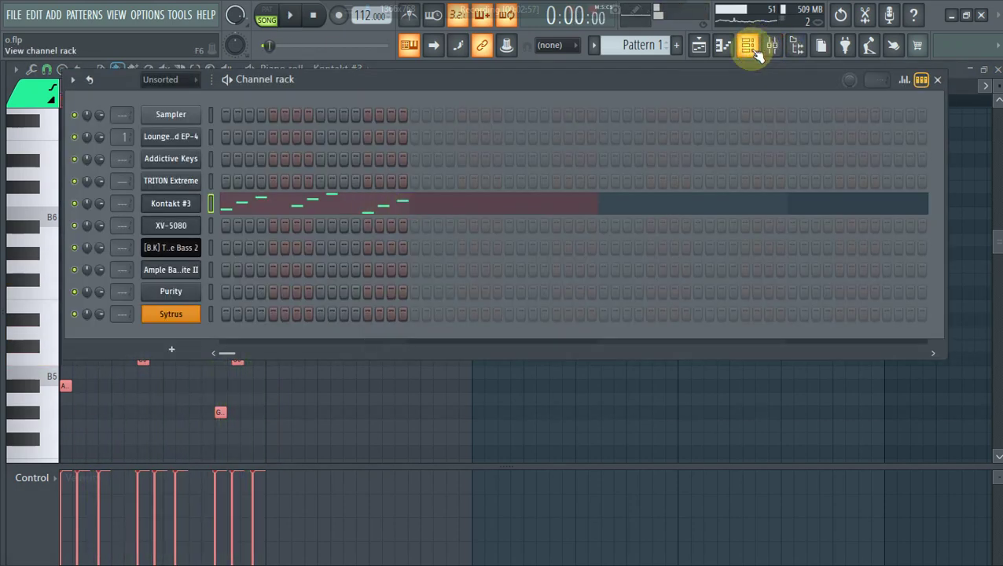
key("space")
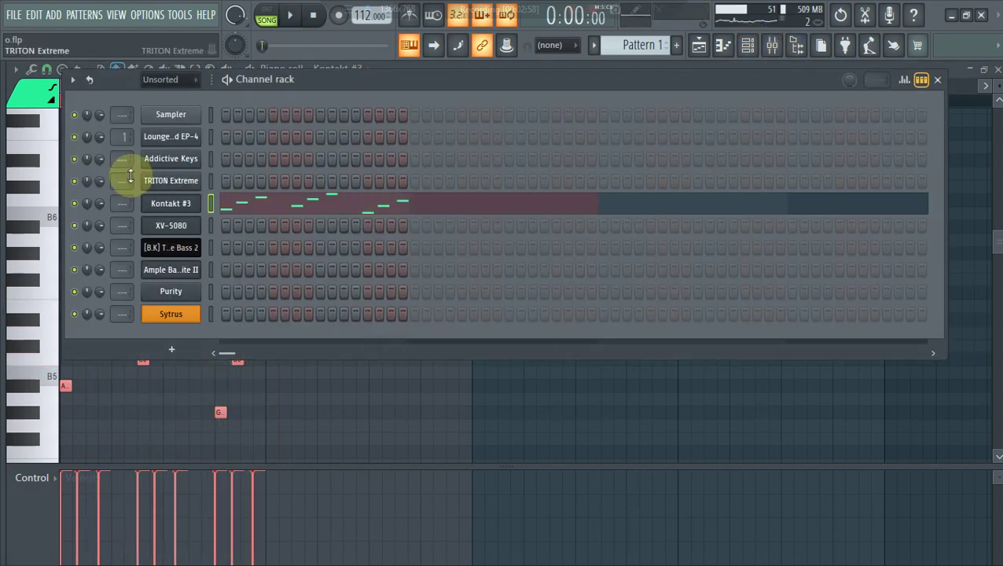
right_click(175, 204)
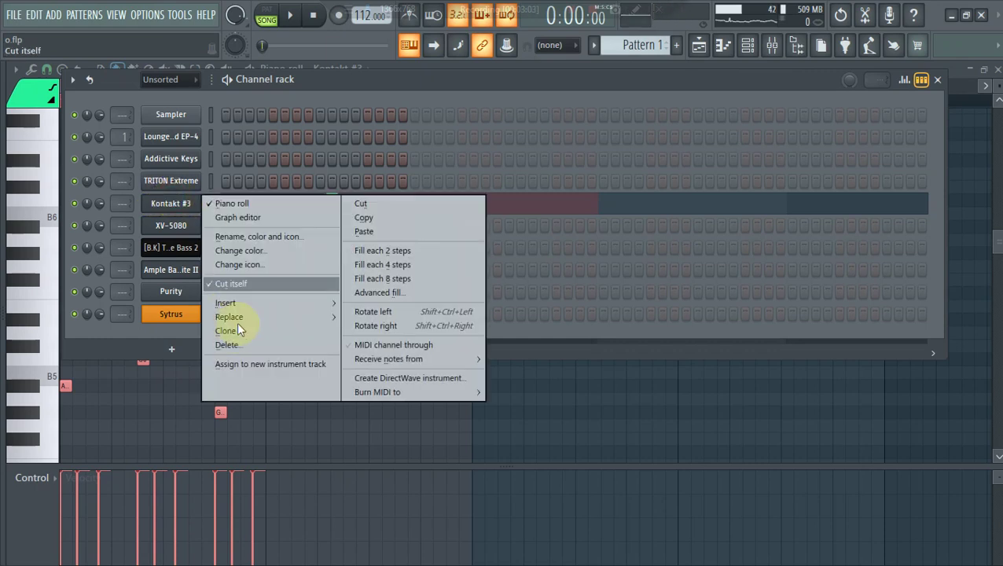
left_click(231, 347)
left_click(569, 337)
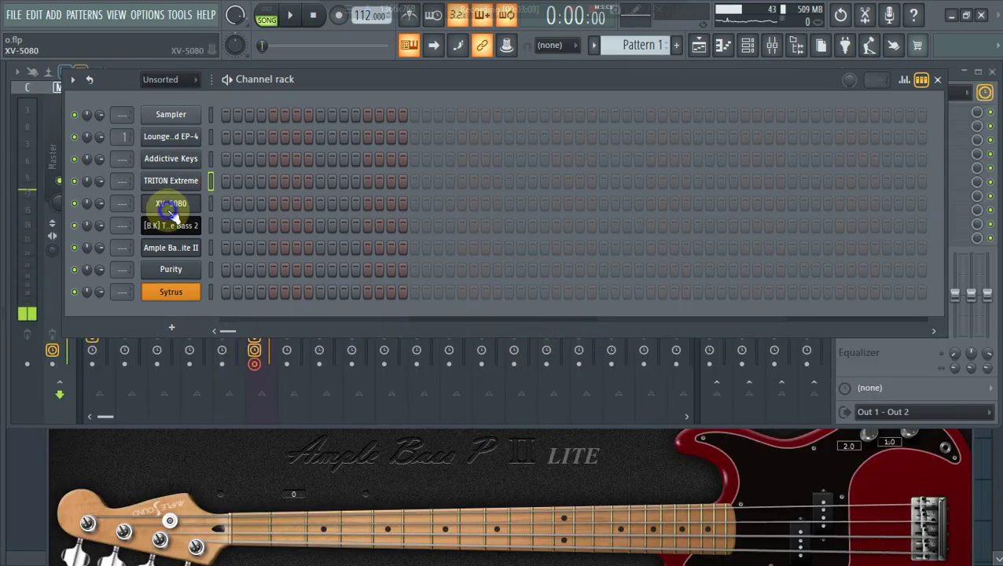
Browse the XV-5080 PR-A to PR-H preset banks, keeping PR-C:076 Jet Pad 2 loaded
left_click(171, 206)
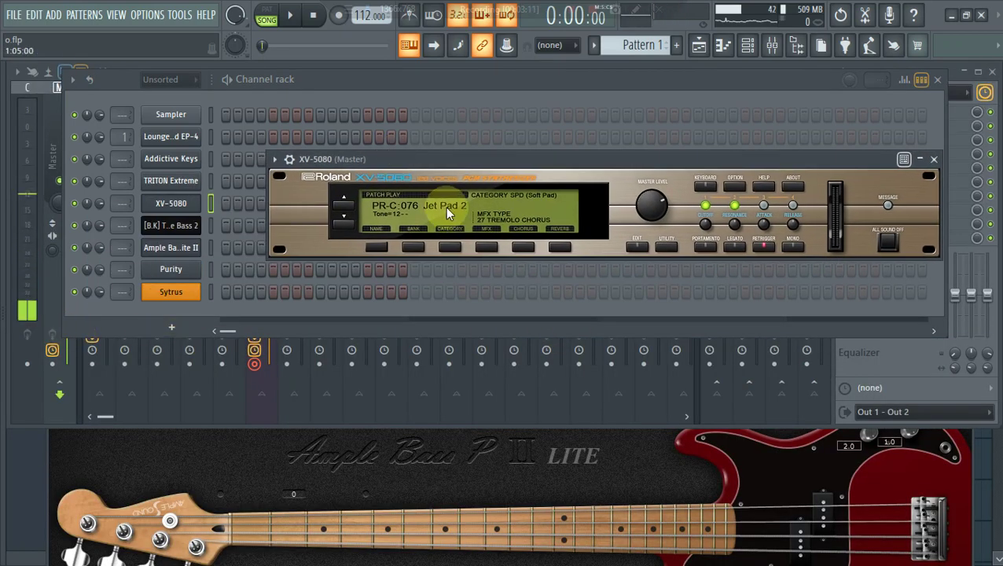
left_click(446, 210)
mouse_move(417, 193)
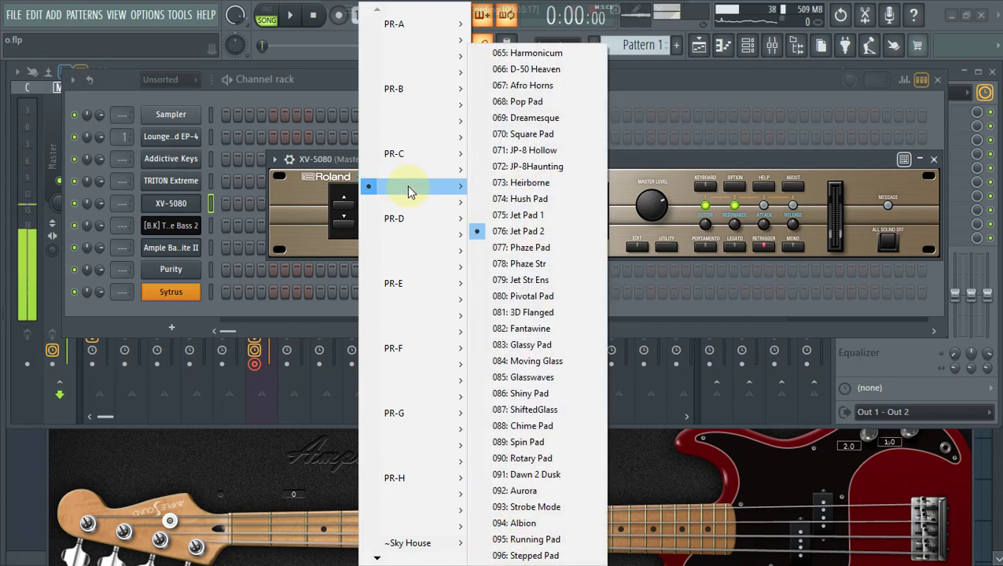
mouse_move(414, 106)
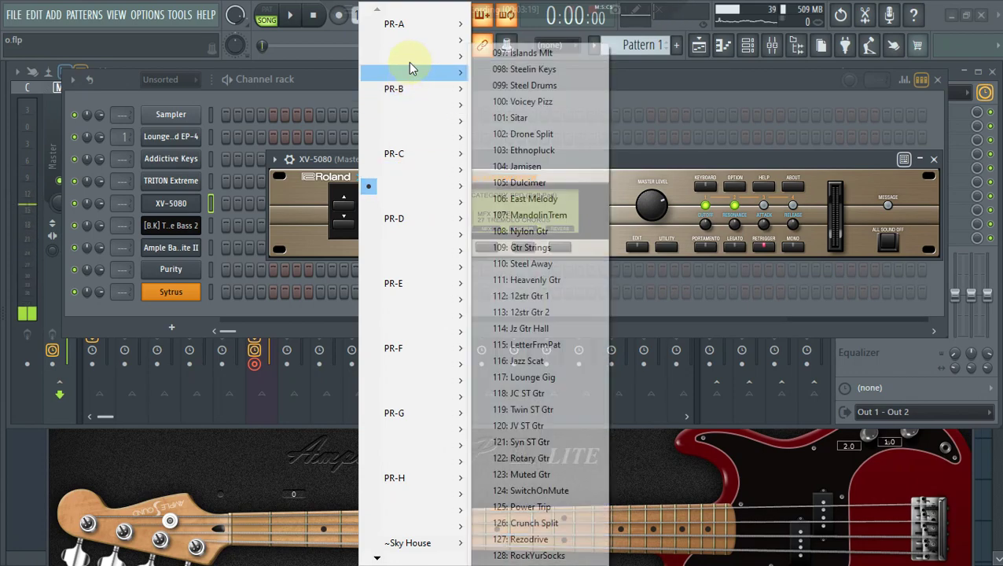
mouse_move(412, 50)
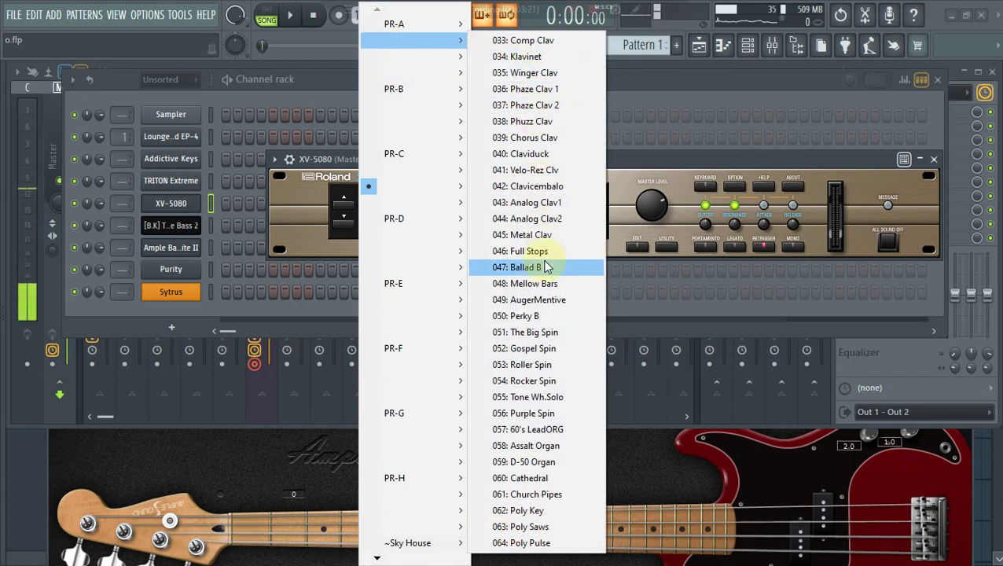
mouse_move(432, 497)
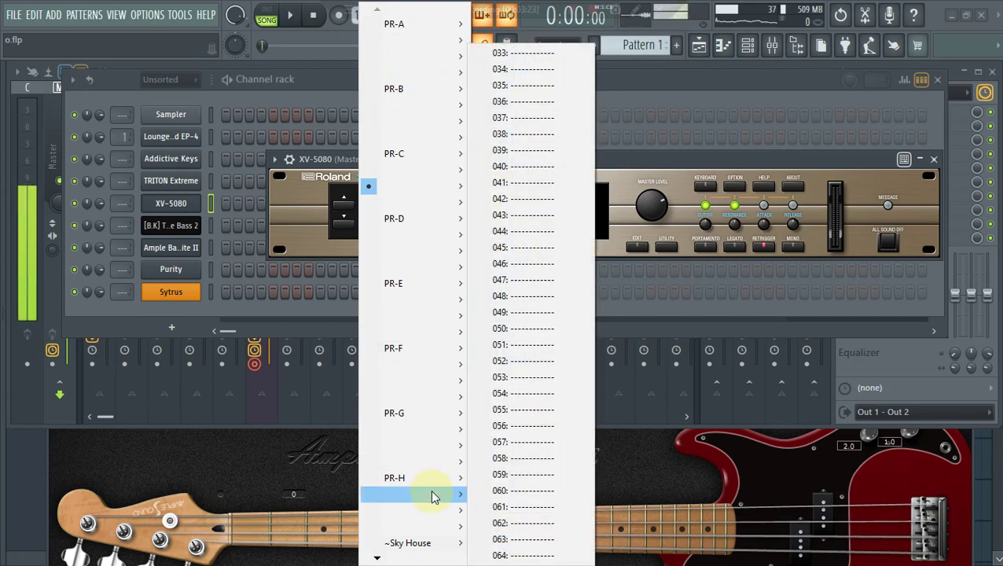
mouse_move(429, 27)
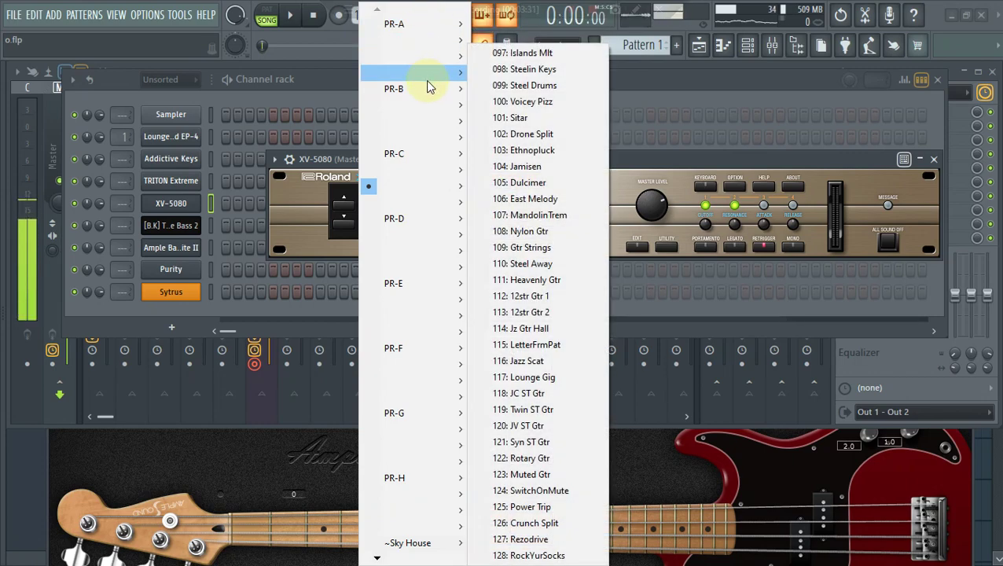
Close the XV-5080 patch list and open the channel's piano roll
left_click(321, 192)
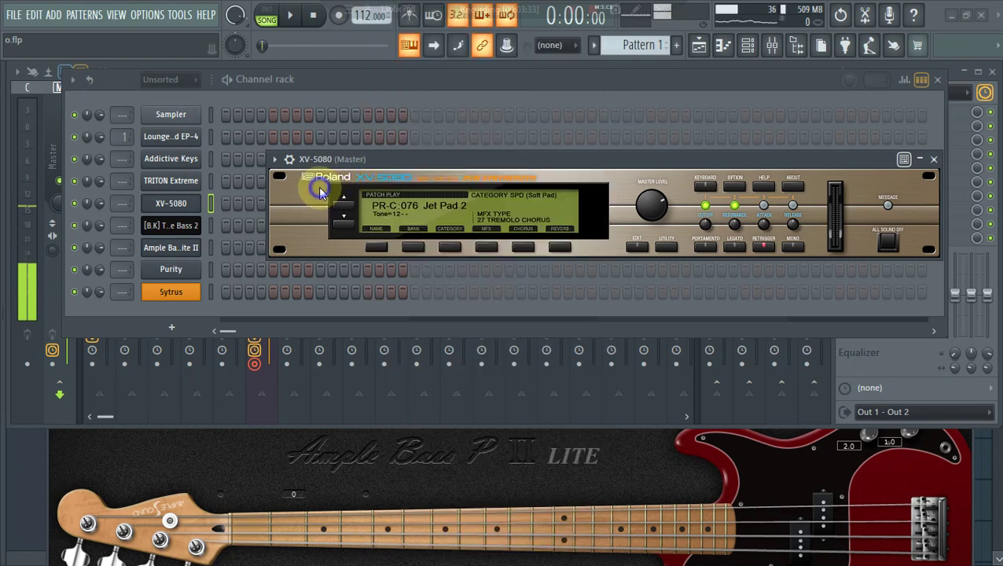
left_click_drag(378, 160, 377, 133)
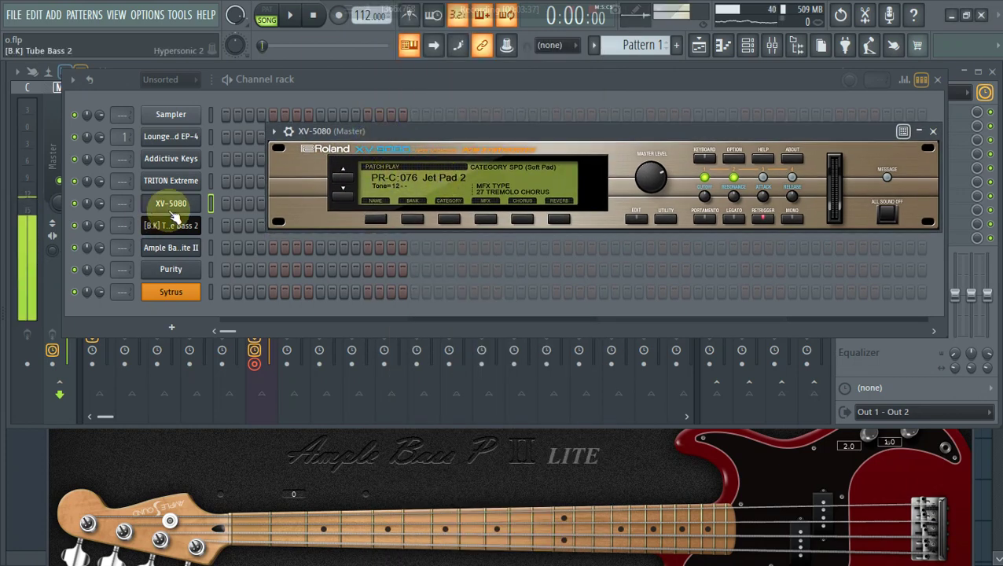
right_click(196, 197)
left_click(236, 208)
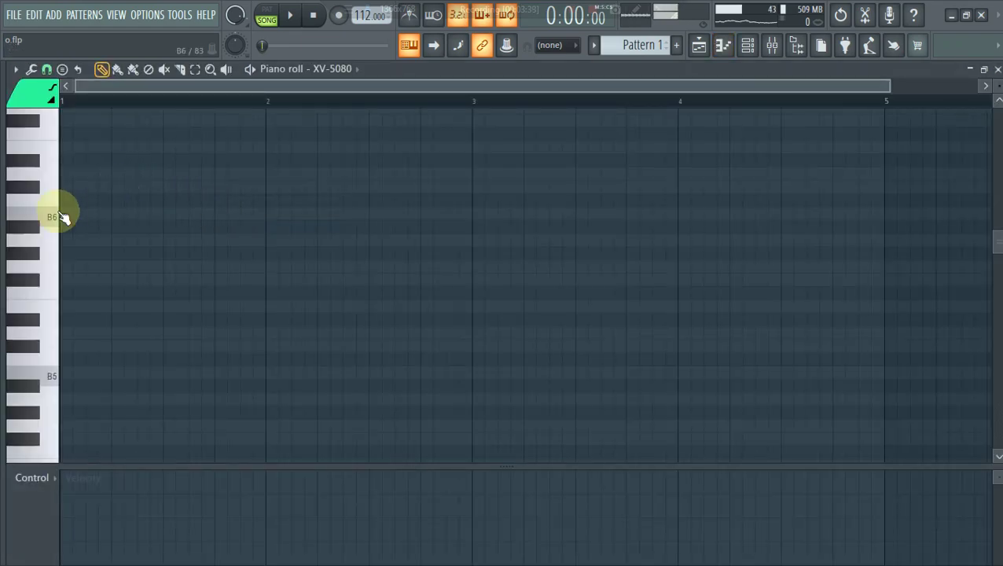
Audition a long test note to bar 5, drop it an octave, then delete it
left_click_drag(133, 217, 869, 217)
key("space")
key("ctrl+Down")
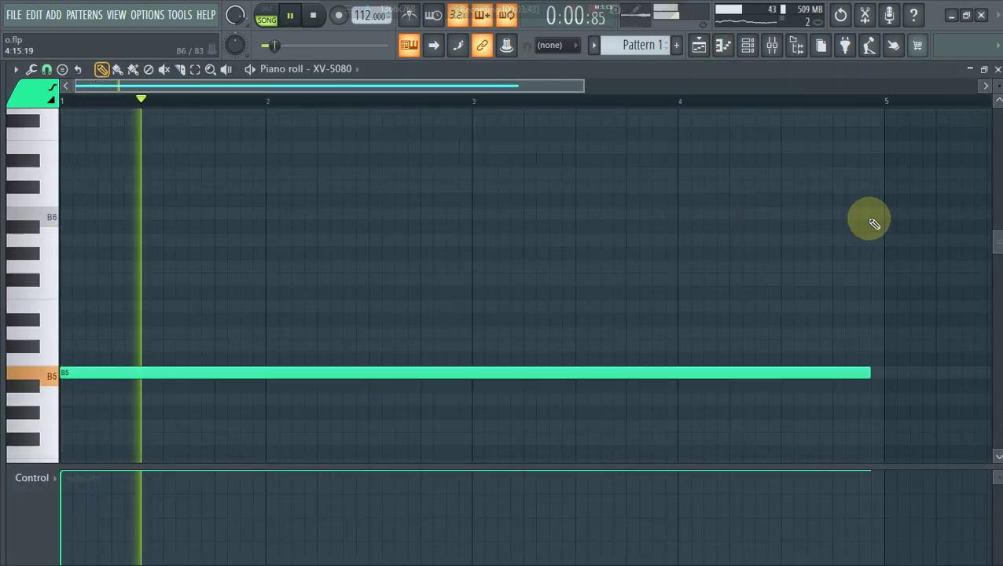
key("Delete")
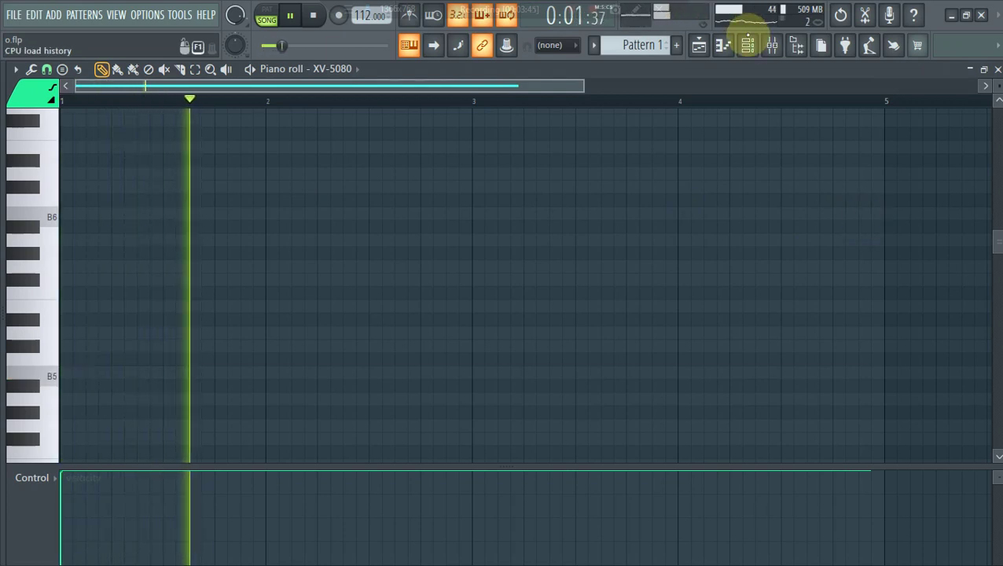
Delete the XV-5080 channel from the channel rack
left_click(750, 43)
right_click(179, 204)
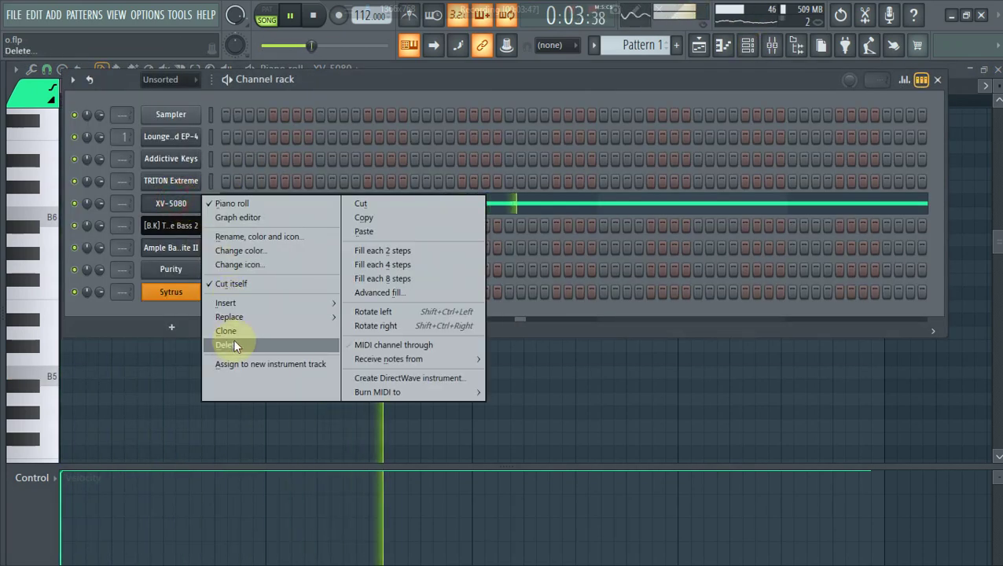
left_click(236, 345)
left_click(580, 338)
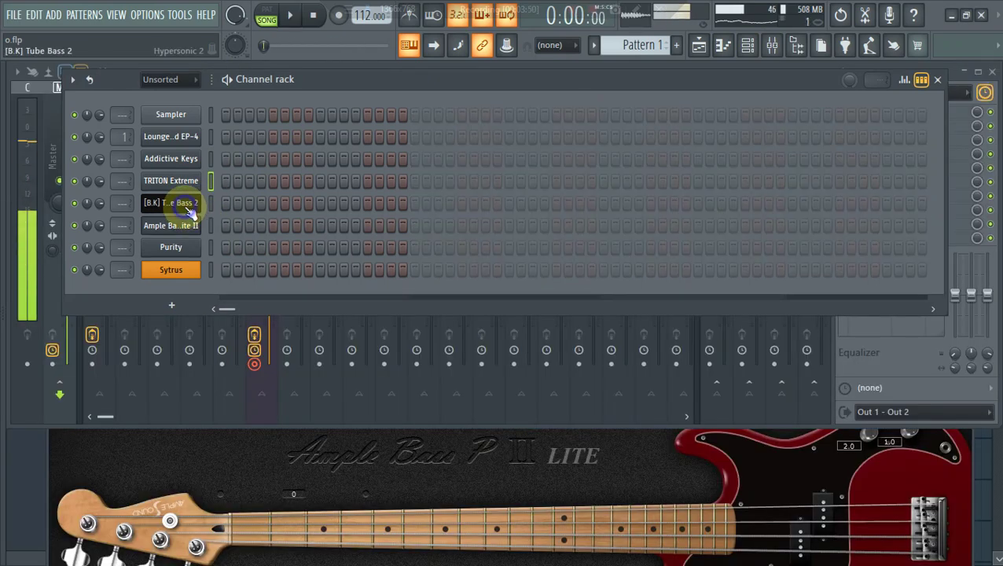
Open the Tube Bass 2 piano roll and audition, then remove, a B6 test note
left_click(187, 206)
right_click(189, 206)
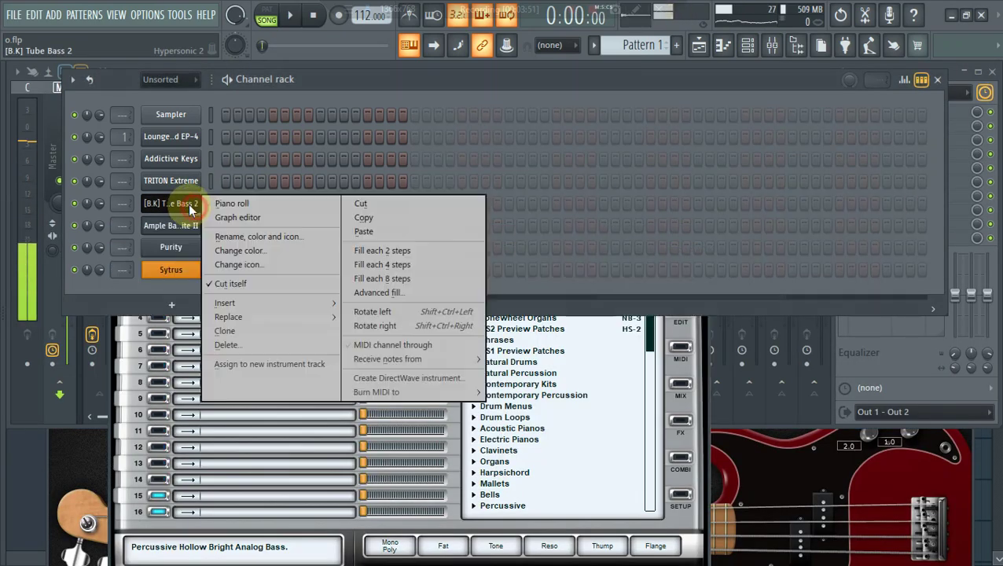
left_click(211, 205)
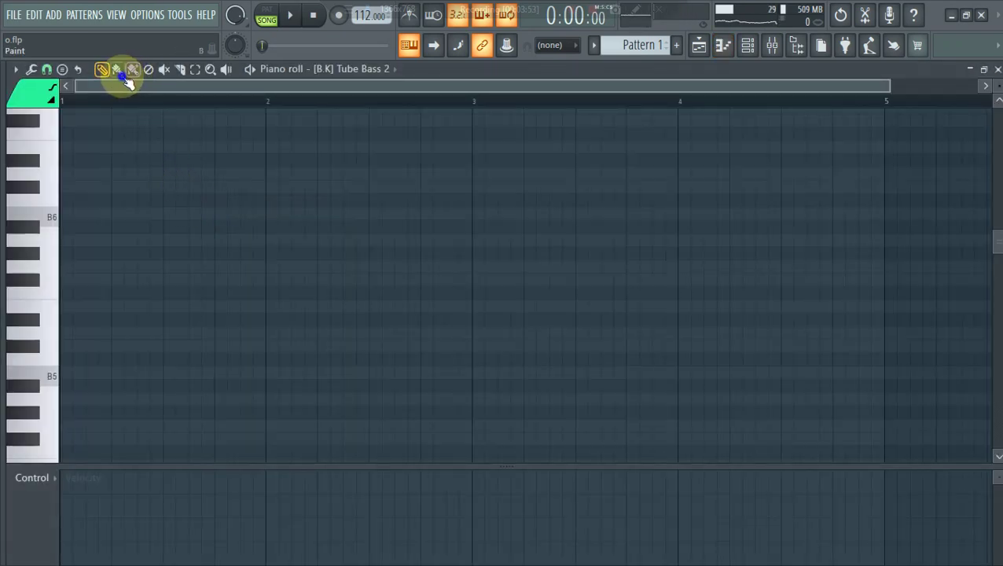
left_click(85, 219)
key("space")
right_click(152, 217)
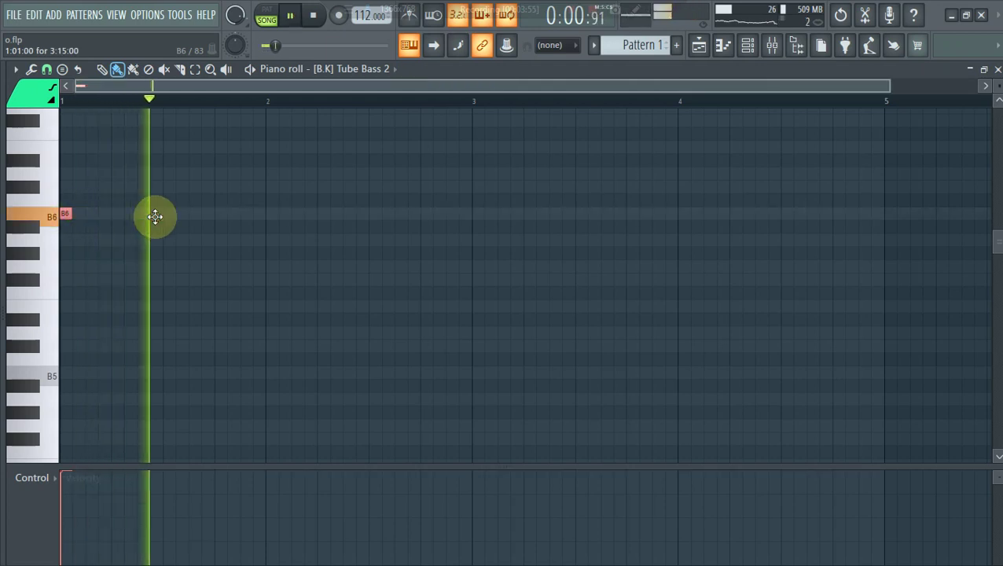
scroll(155, 218, "down", 1)
key("space")
right_click(155, 219)
scroll(160, 220, "down", 8)
key("space")
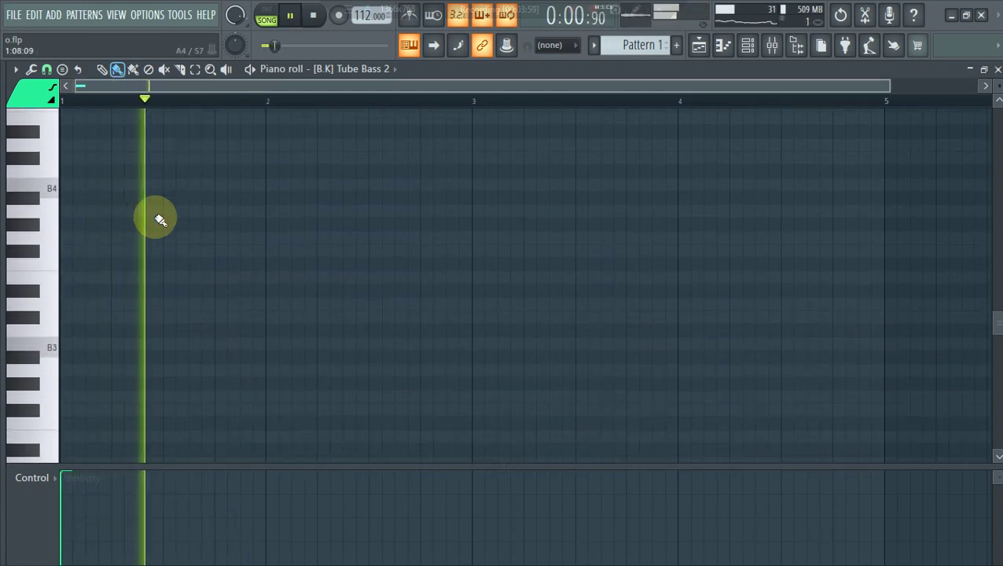
key("space")
key("space")
Add three short B3 notes at the start of the Tube Bass 2 pattern
left_click(127, 340)
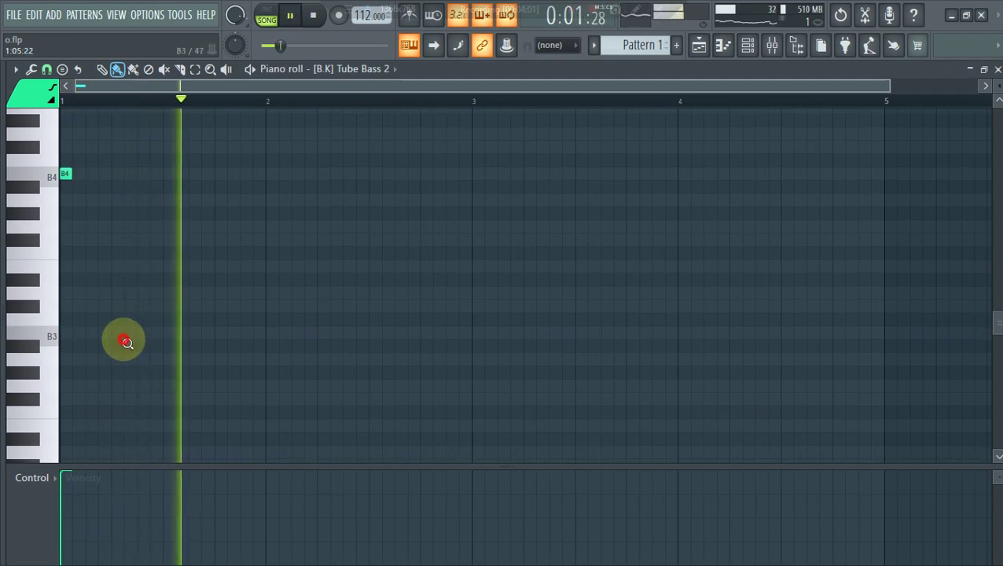
scroll(116, 336, "up", 3)
scroll(94, 310, "up", 2)
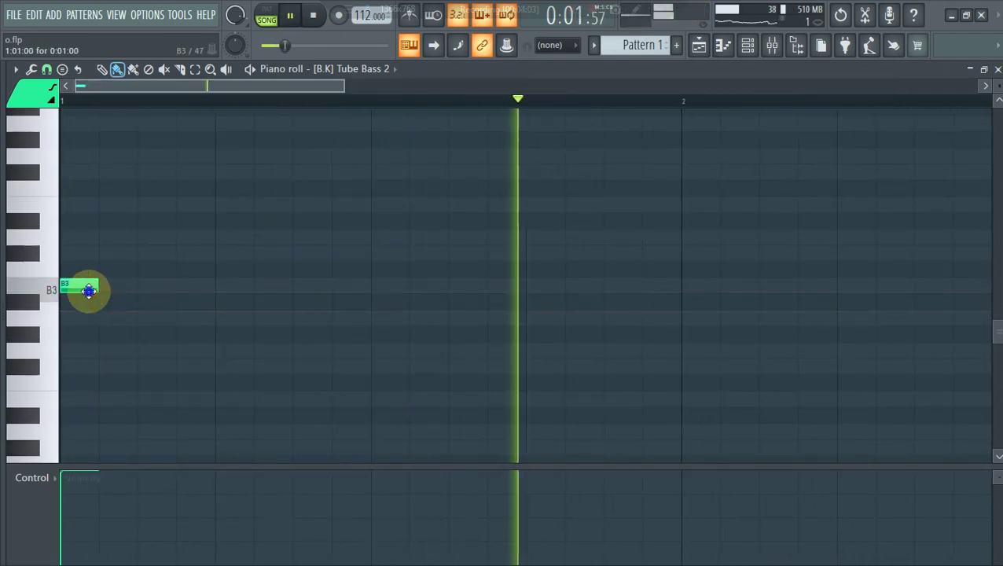
left_click(175, 289)
key("space")
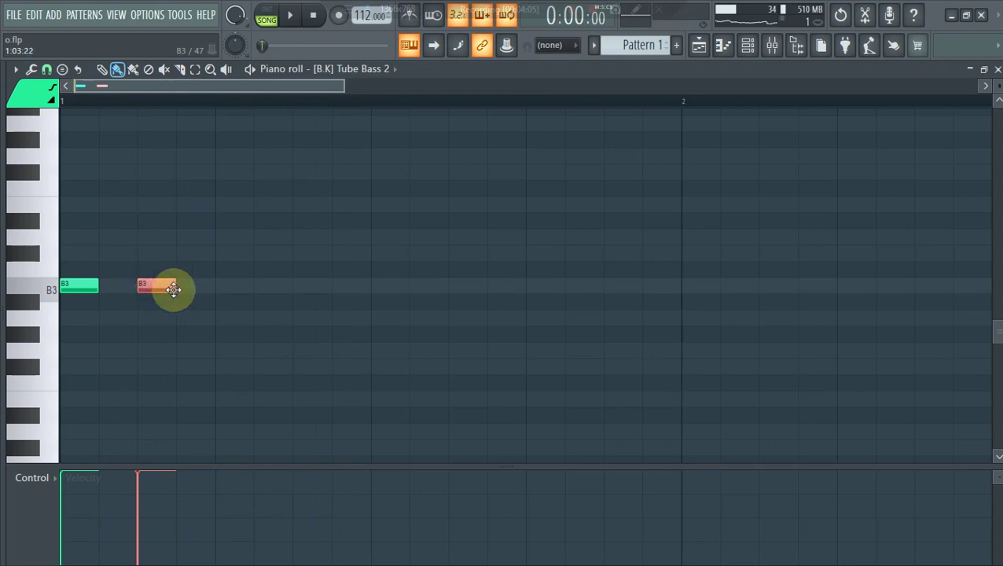
left_click_drag(175, 289, 192, 287)
key("space")
left_click(297, 286)
key("space")
key("space")
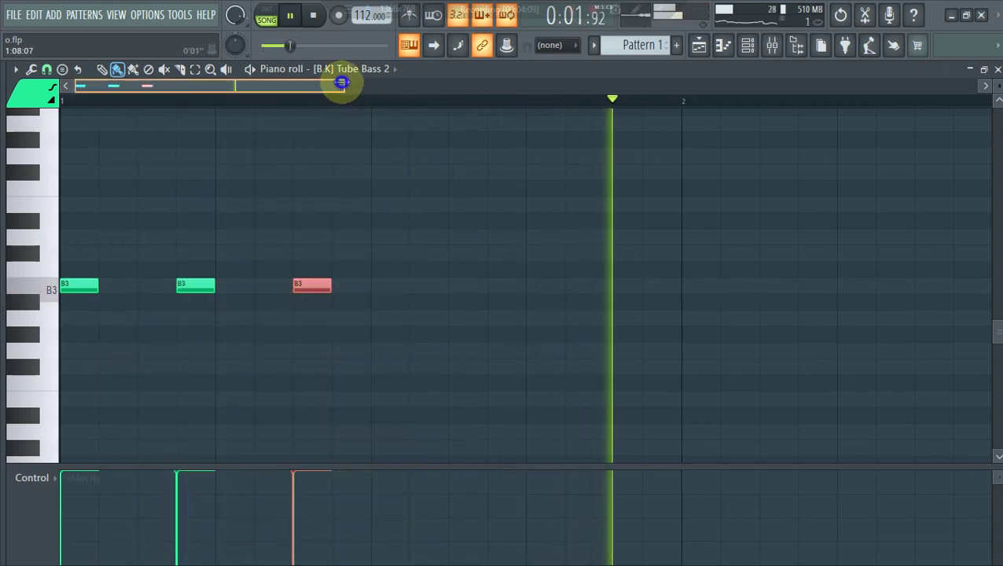
Zoom out to several bars, try and remove two test notes, then replay the bass pattern
left_click_drag(341, 83, 944, 85)
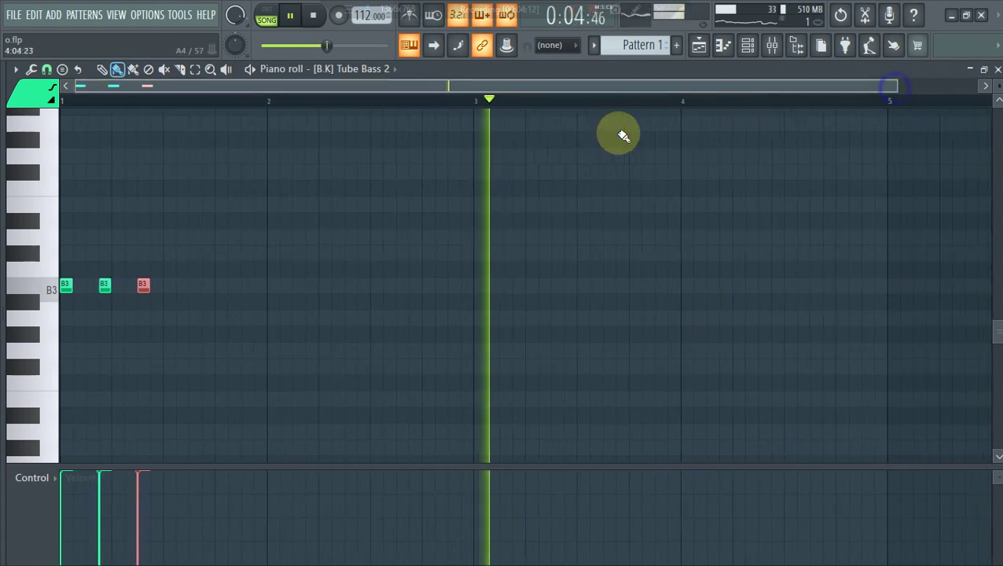
left_click(236, 329)
right_click(232, 337)
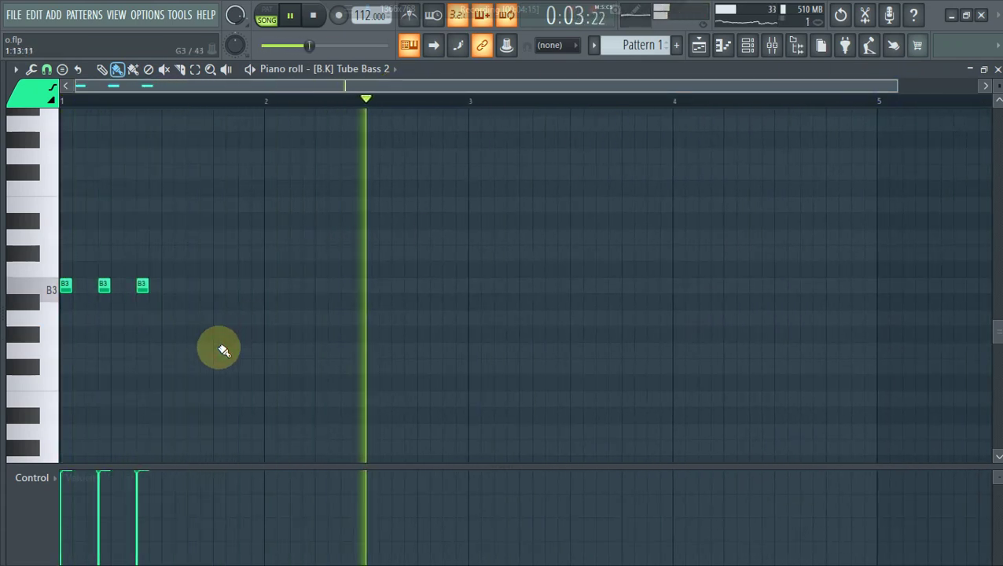
left_click(217, 349)
right_click(217, 351)
key("space")
key("space")
Delete the Tube Bass 2 channel from the channel rack
left_click(747, 45)
key("space")
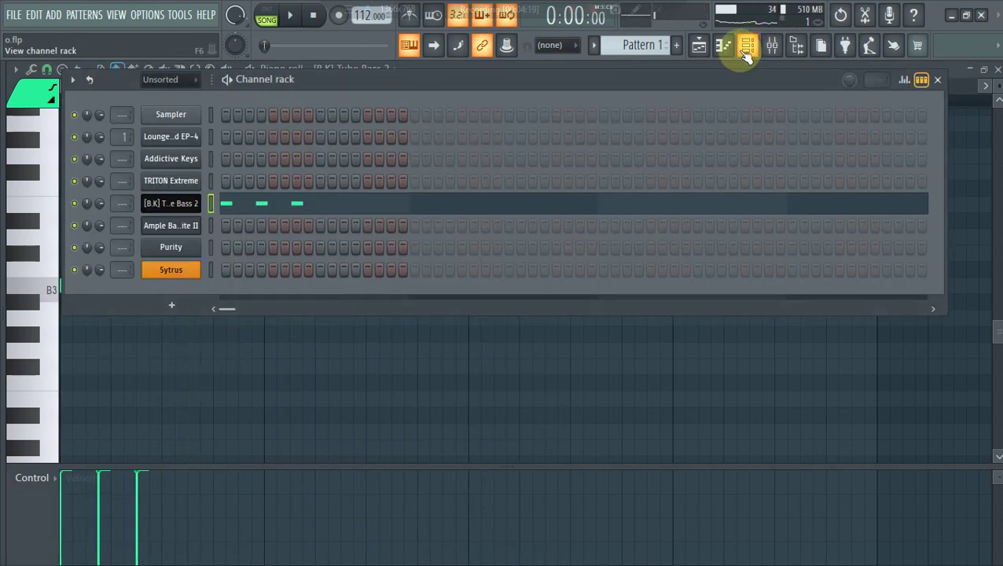
right_click(203, 206)
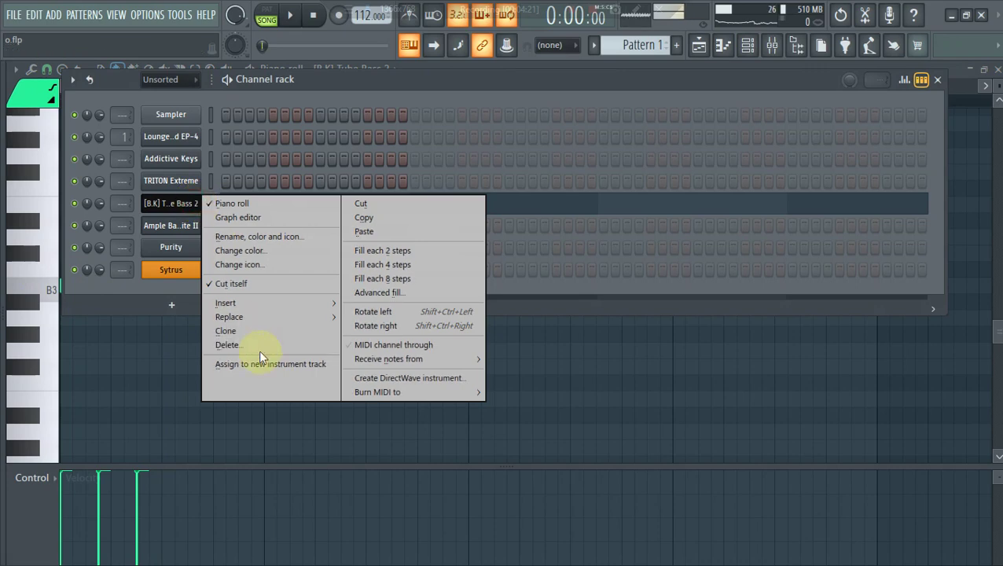
left_click(258, 349)
left_click(582, 336)
Reposition the Ample Bass P Lite II plugin window and bring up its piano roll
left_click(169, 203)
left_click(169, 203)
left_click_drag(332, 375, 350, 309)
right_click(200, 204)
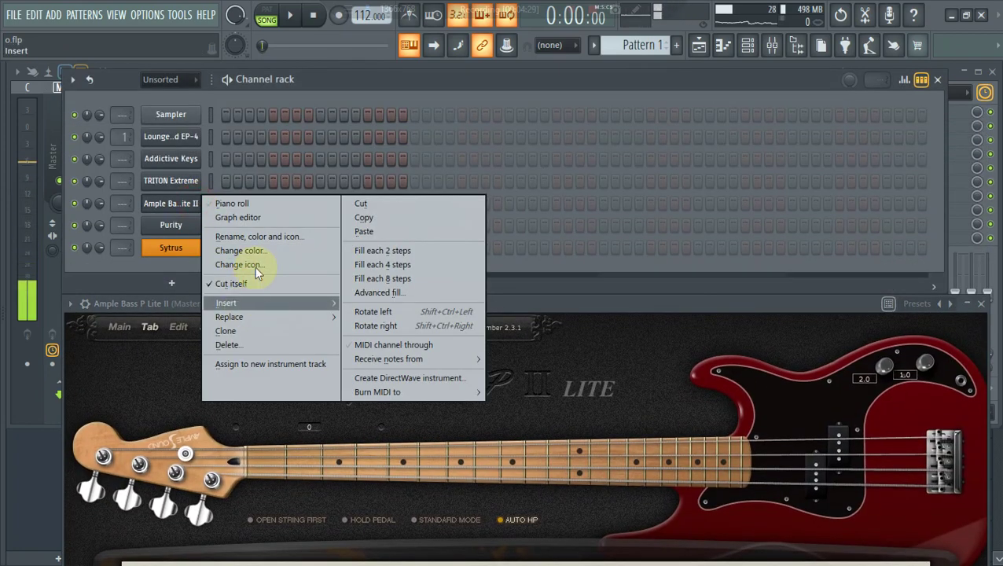
left_click(238, 204)
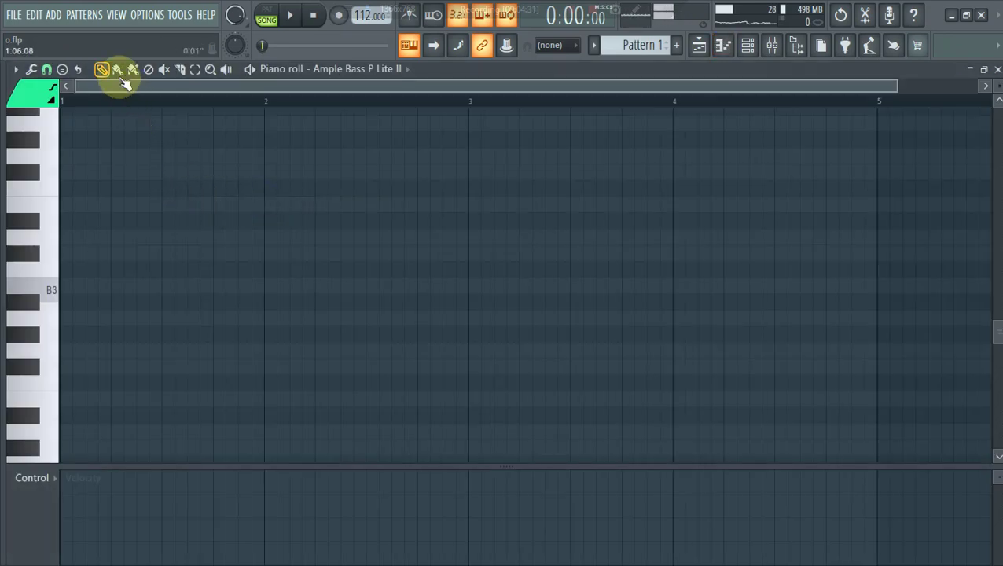
Draw G3, B3, D4 and E3 notes and shorten all of them to one step
left_click_drag(70, 353, 650, 352)
key("space")
key("space")
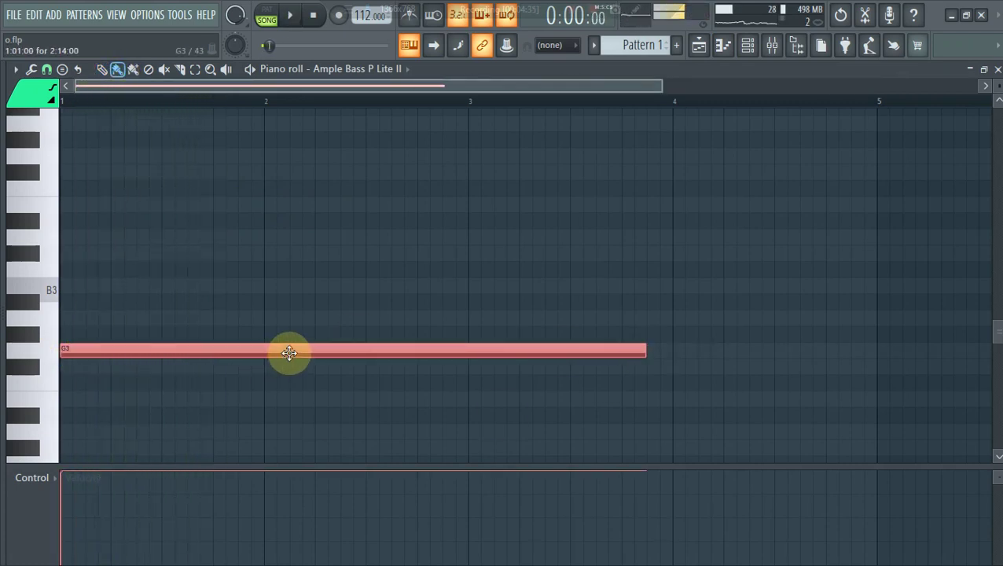
left_click(196, 283)
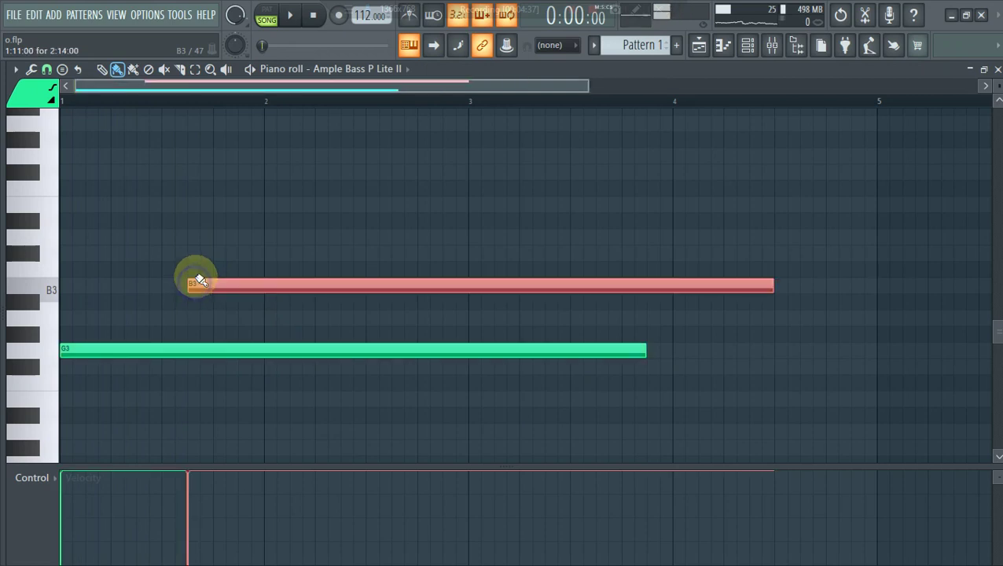
left_click(246, 236)
key("space")
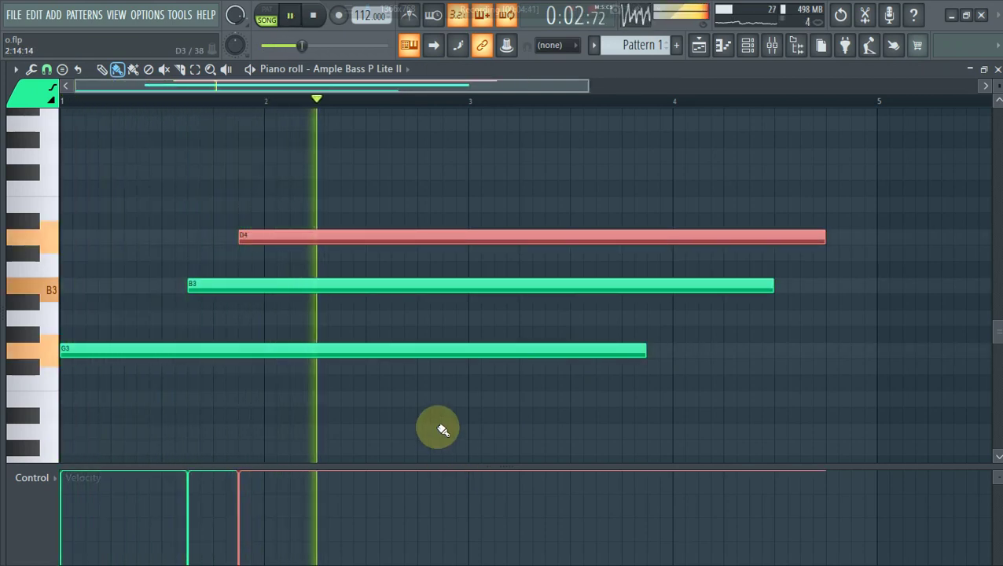
left_click(438, 400)
key("ctrl+a")
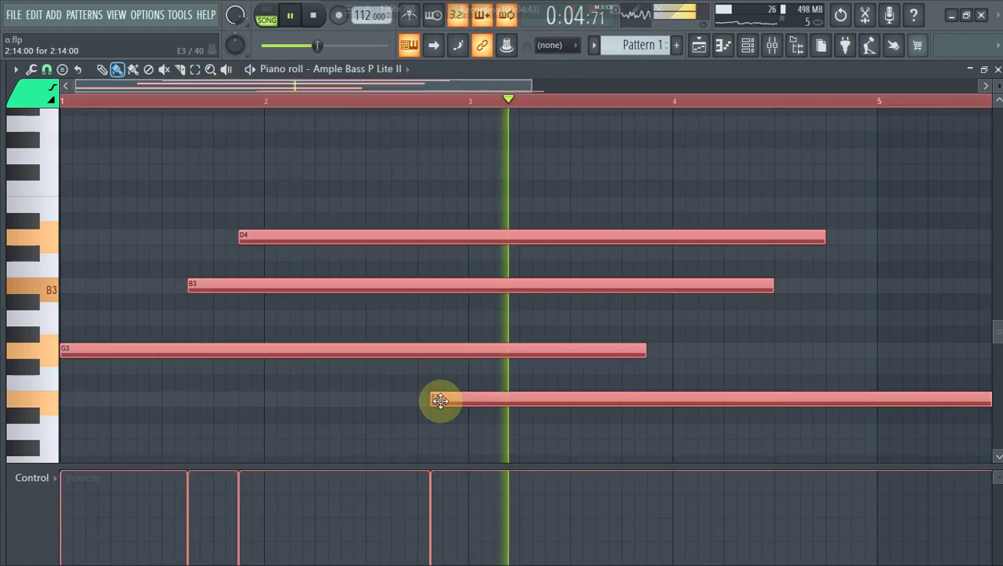
key("ctrl+q")
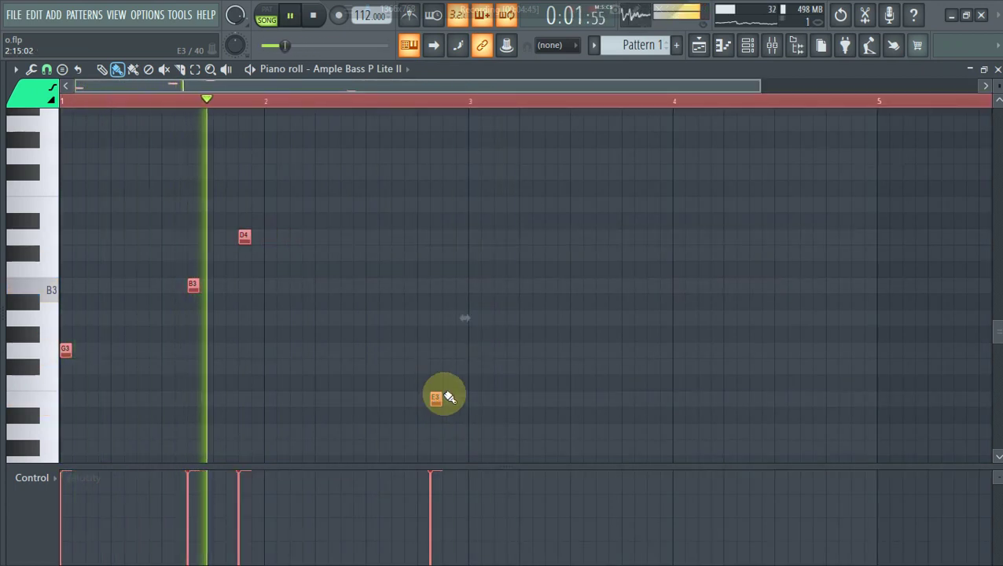
Fill Purity with a note every 4 steps and play the result in its piano roll
left_click(748, 45)
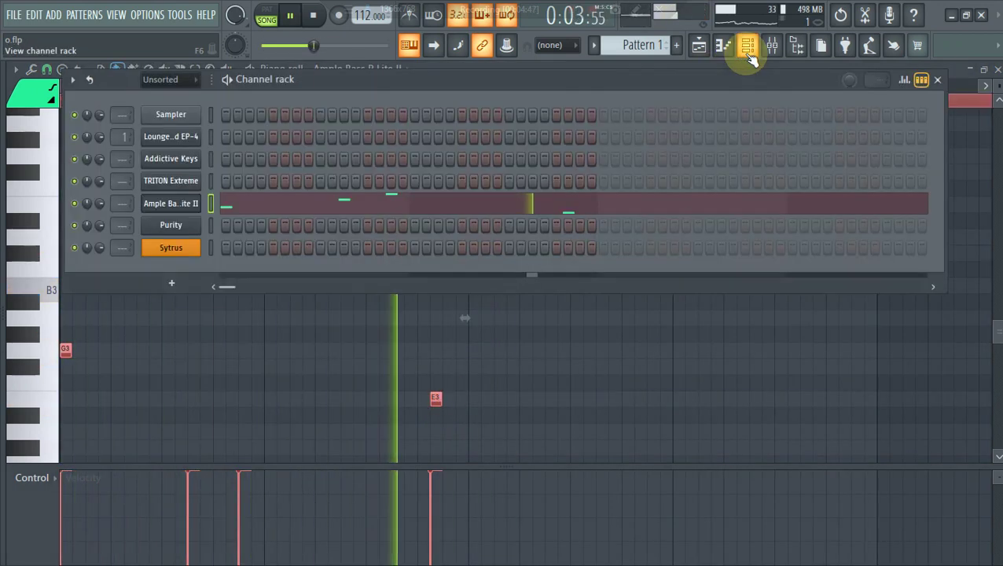
key("space")
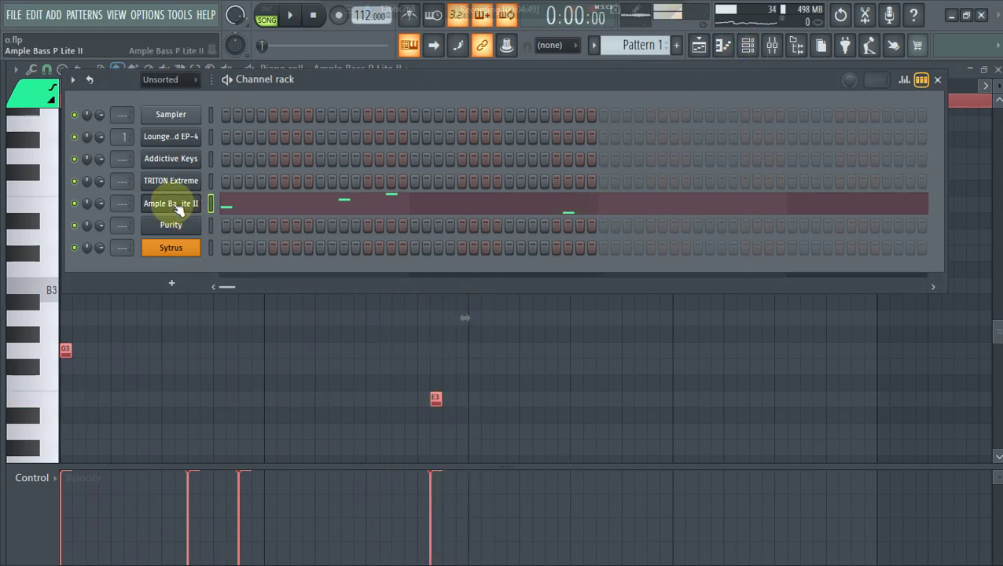
right_click(180, 228)
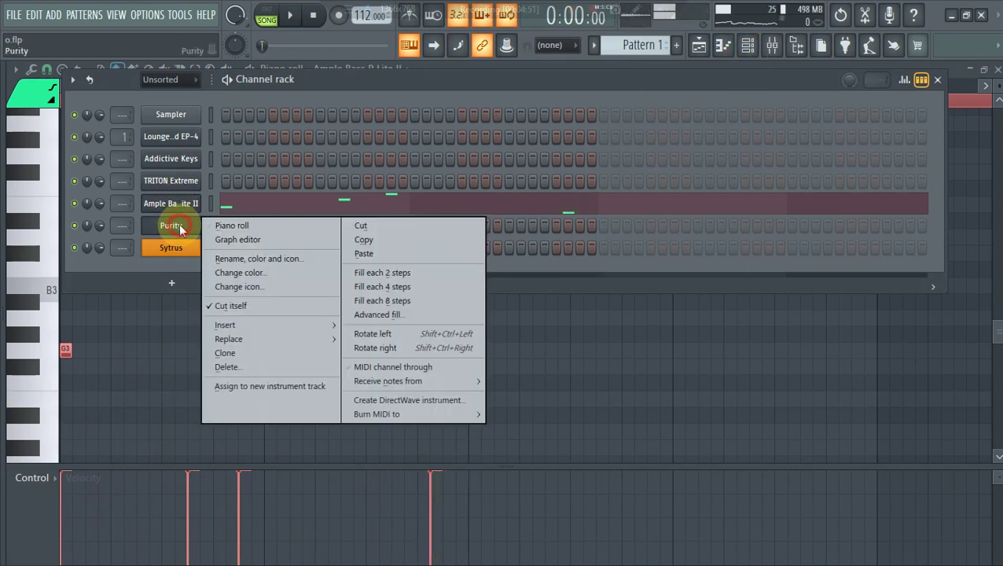
left_click(401, 288)
right_click(180, 225)
left_click(211, 224)
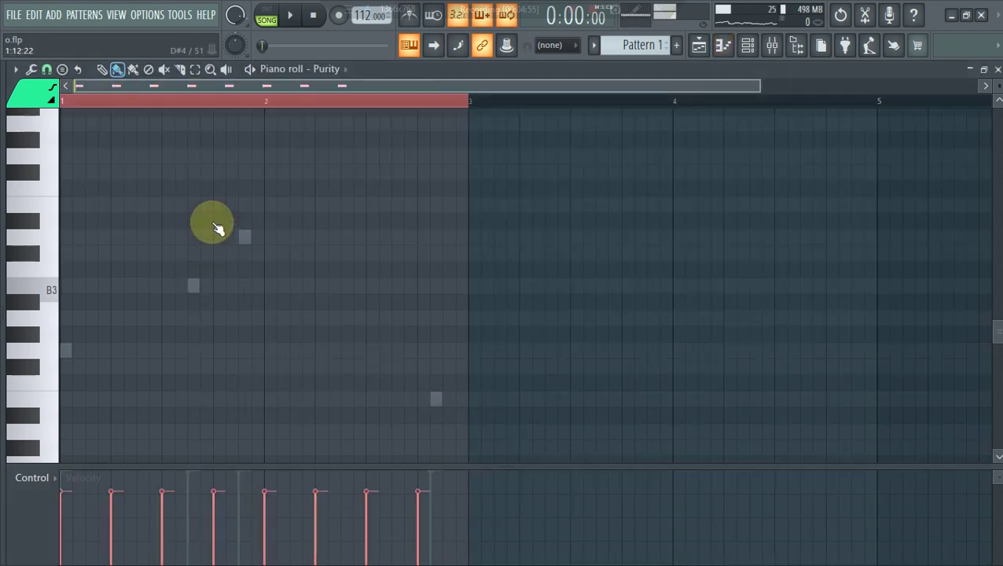
key("space")
scroll(213, 224, "down", 5)
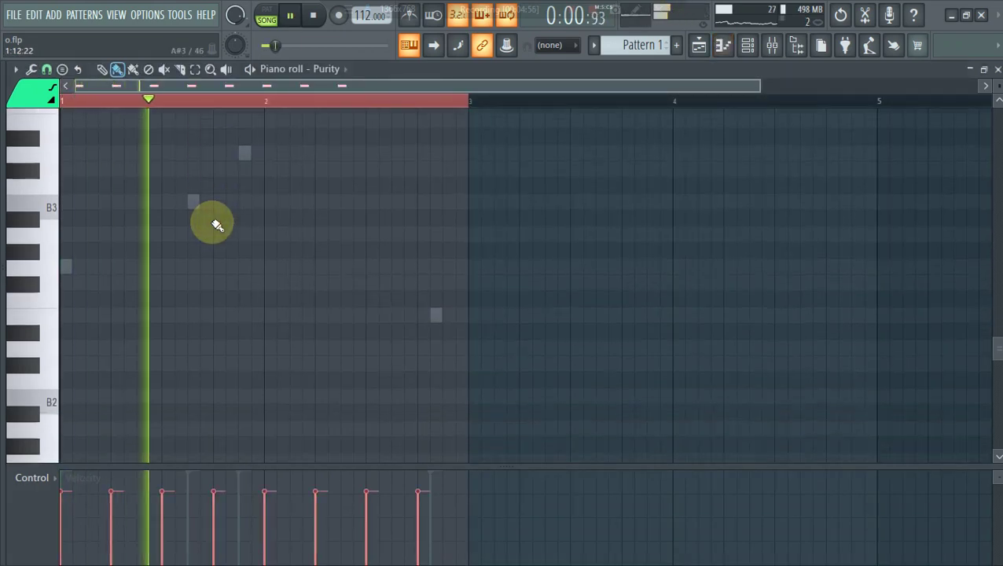
left_click(751, 49)
key("space")
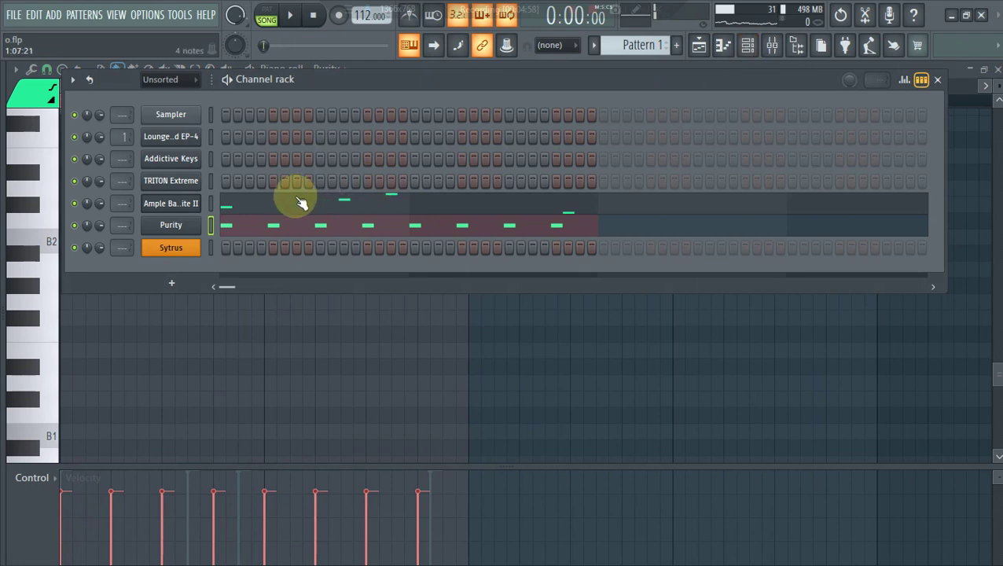
Pick a new preset from the Sytrus Presets list, then bring the channel rack forward
left_click(171, 258)
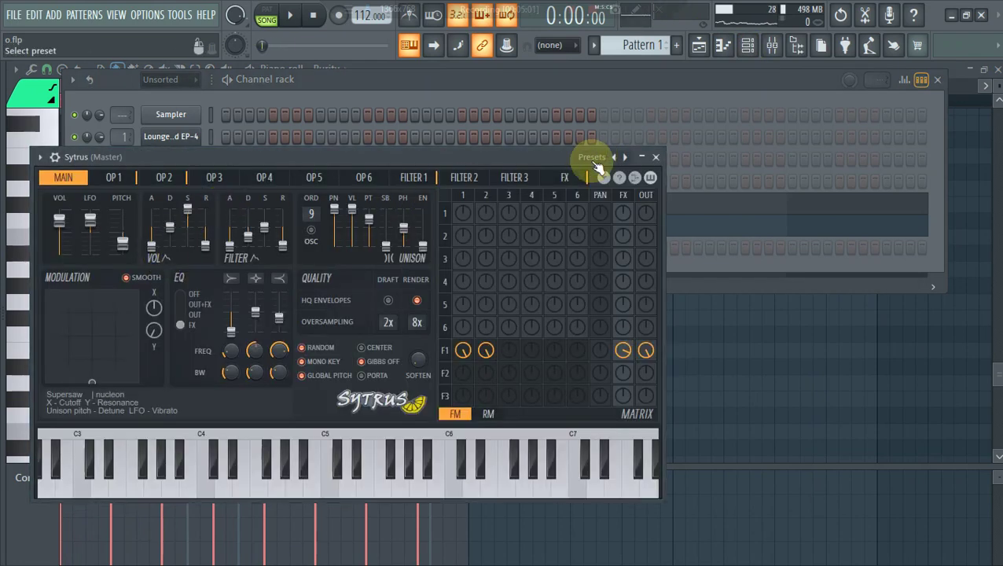
left_click(593, 160)
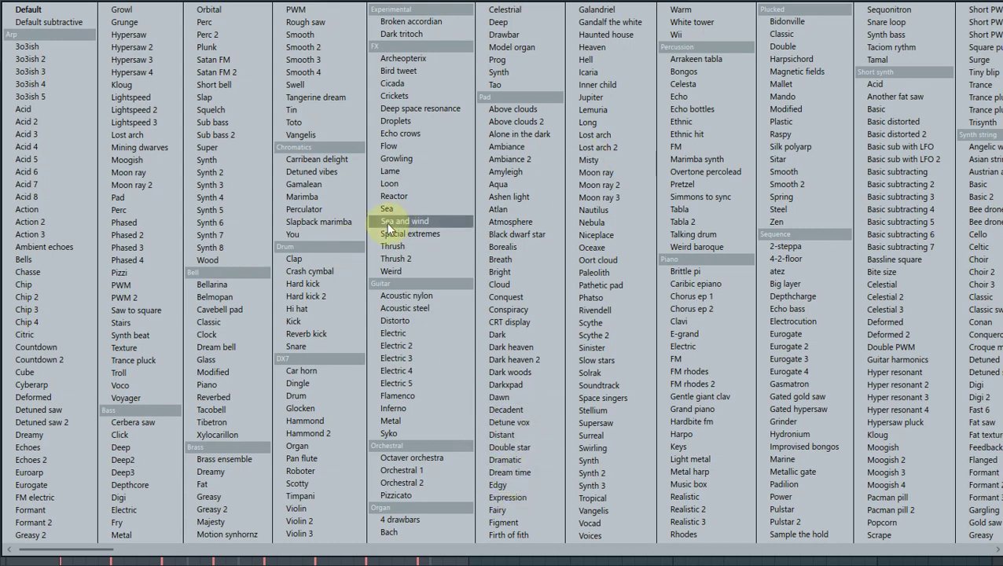
left_click(303, 84)
left_click(319, 85)
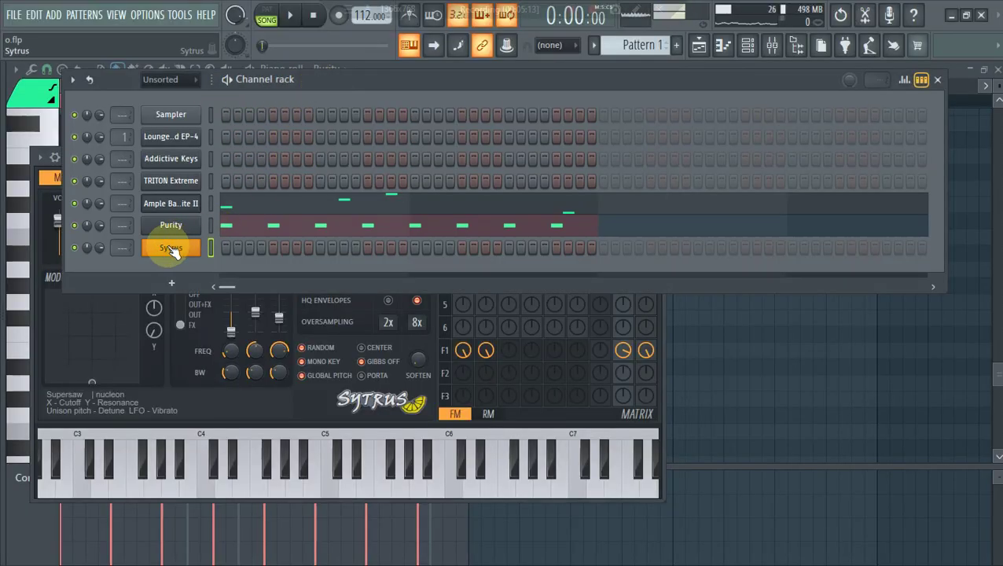
Draw an A2-C#3-E3 chord at bar 1 of Addictive Keys and articulate it
right_click(175, 160)
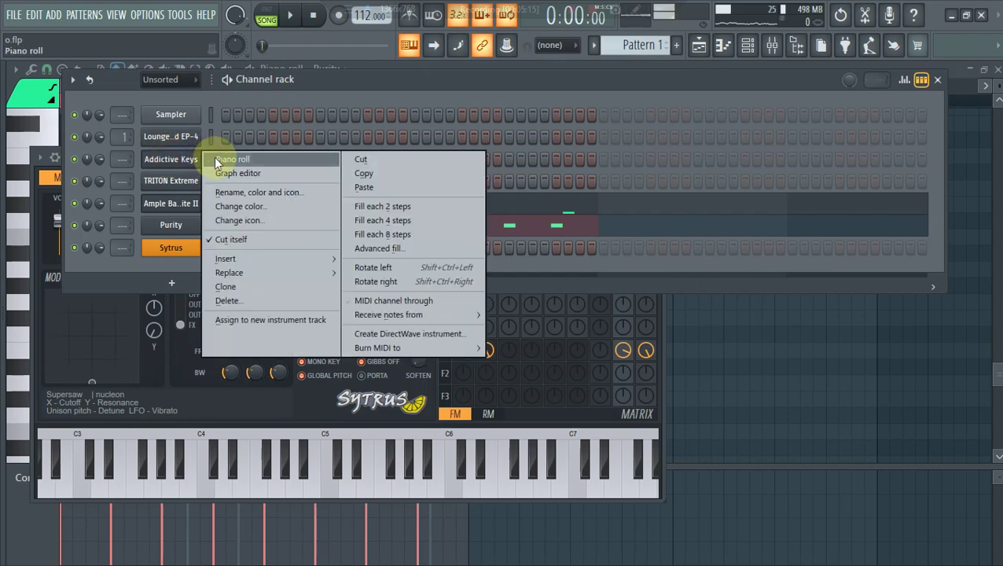
left_click(228, 160)
left_click(67, 268)
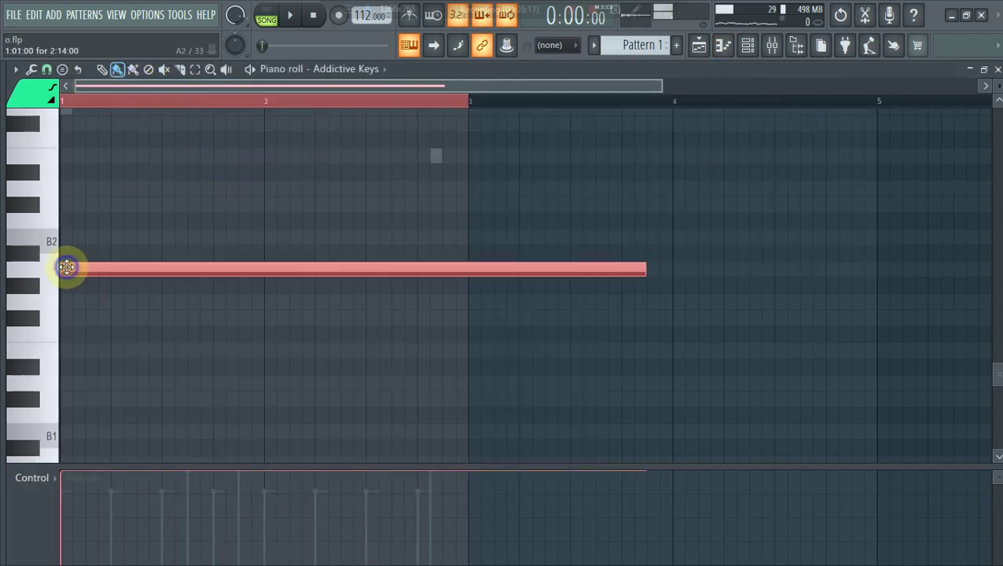
left_click(71, 204)
left_click(71, 155)
key("ctrl+a")
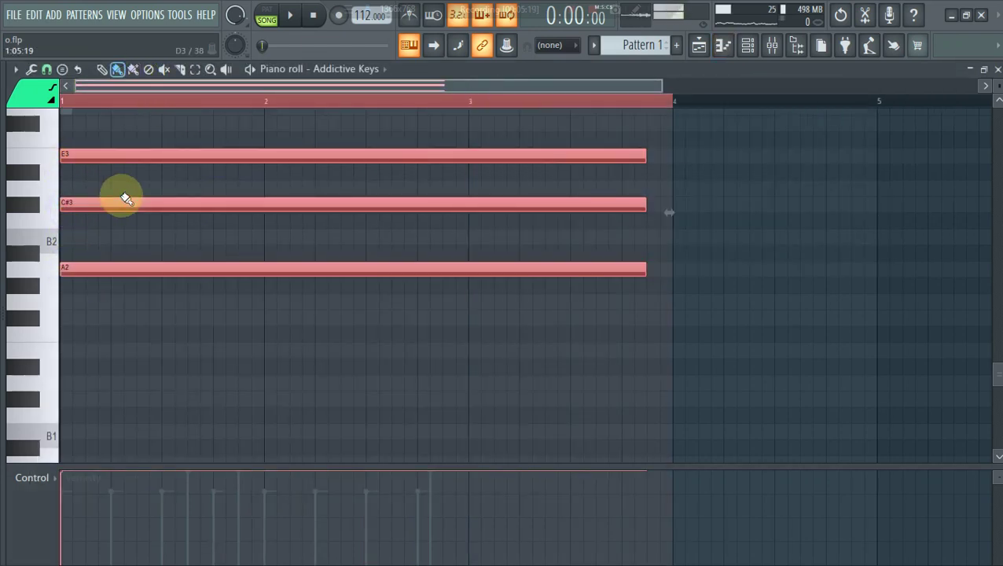
key("shift+Left")
key("alt+shift+r")
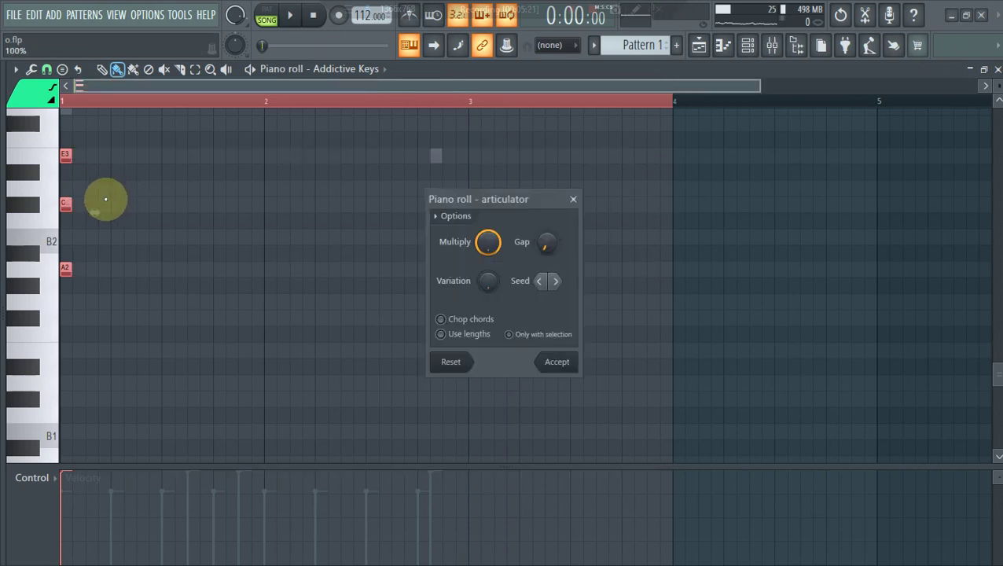
left_click(546, 357)
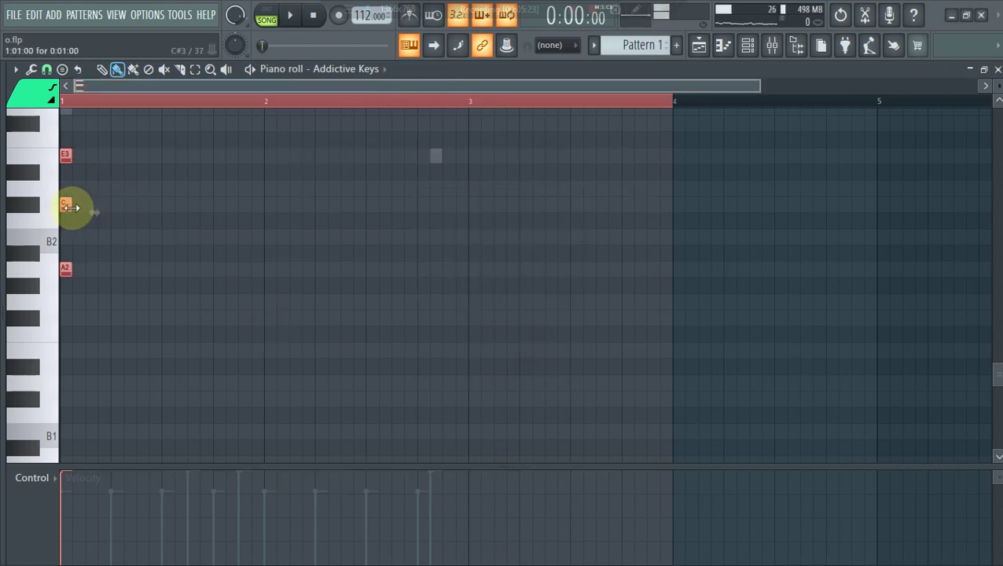
Lengthen the first chord and add B2-D3-F#3, F#2-A2-C#3 and G2-D3 chords
left_click_drag(115, 206, 197, 213)
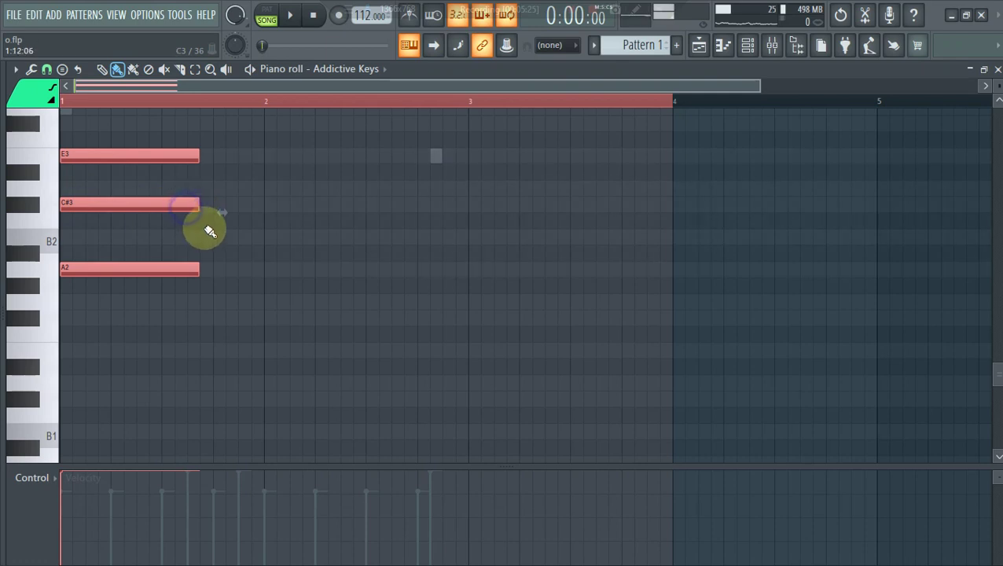
left_click(211, 235)
left_click(213, 186)
left_click(211, 123)
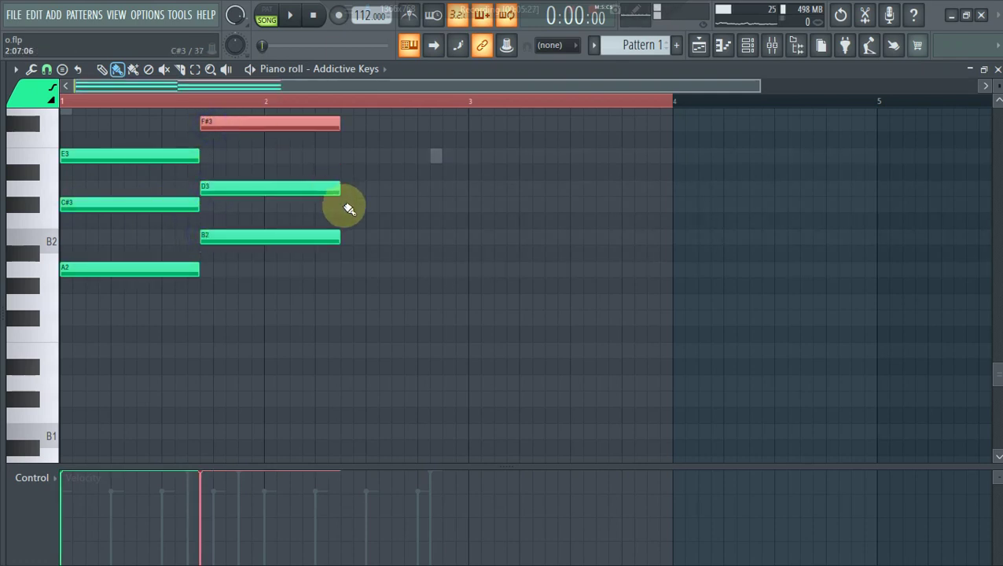
left_click(347, 205)
left_click(347, 269)
left_click(350, 318)
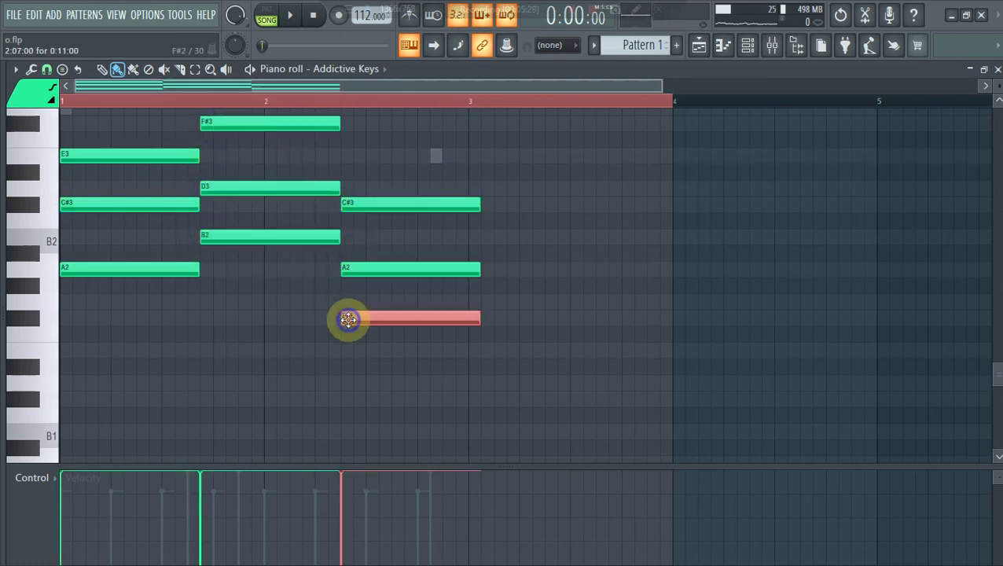
left_click(477, 300)
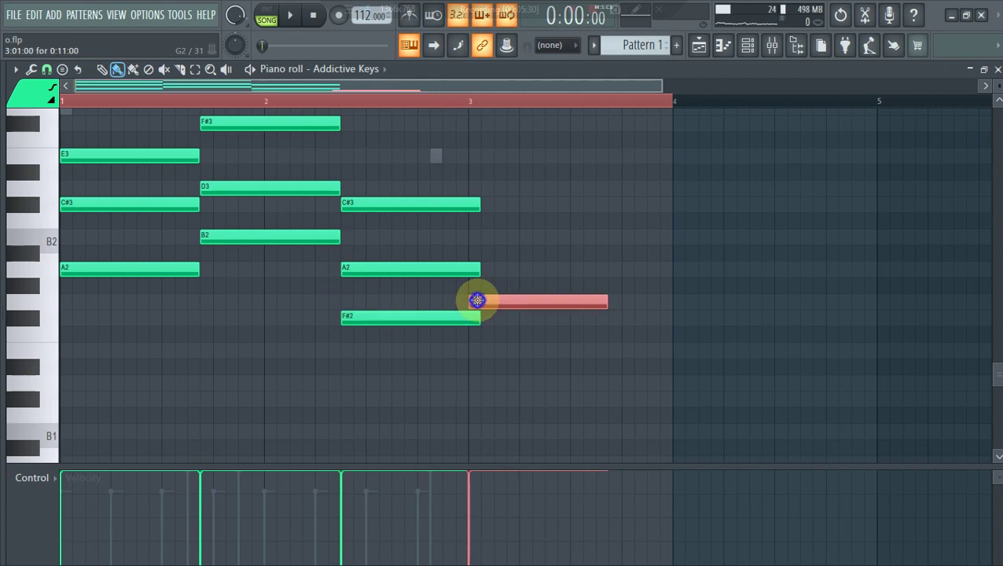
left_click(479, 190)
Stretch all chord notes with the articulator so they fill the gaps, then play
key("ctrl+a")
key("alt+l")
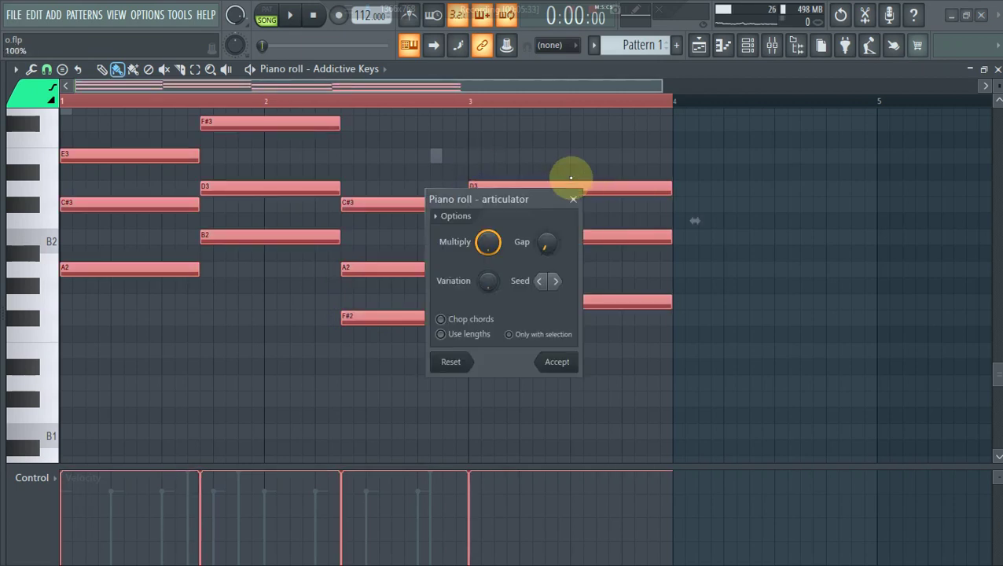
left_click(554, 364)
key("space")
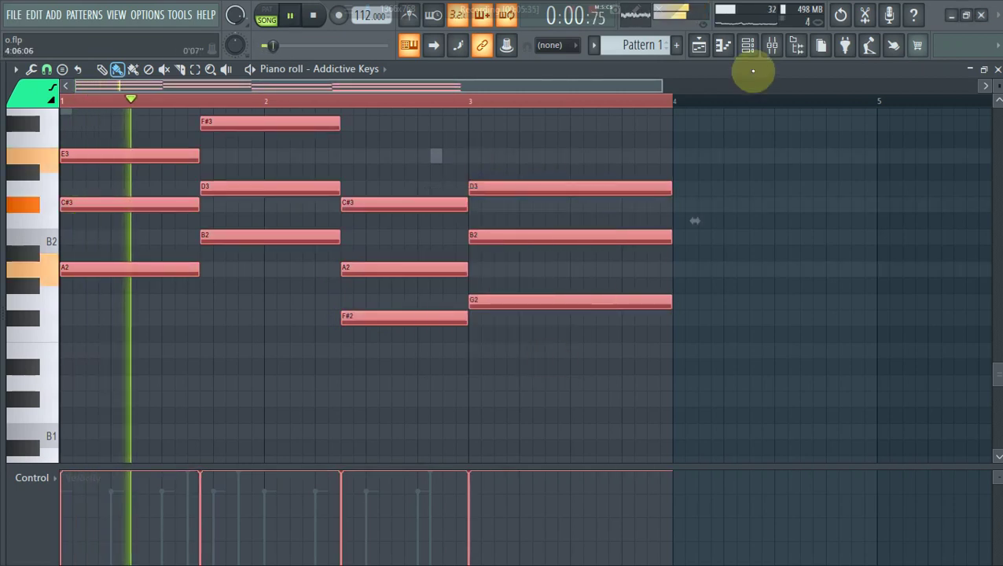
Mute the Ample Bass and Purity channels in the channel rack
left_click(748, 47)
left_click(73, 203)
left_click(74, 225)
Copy the Addictive Keys piano roll chords, now starting at A4-C#5-E5
right_click(169, 158)
left_click(380, 168)
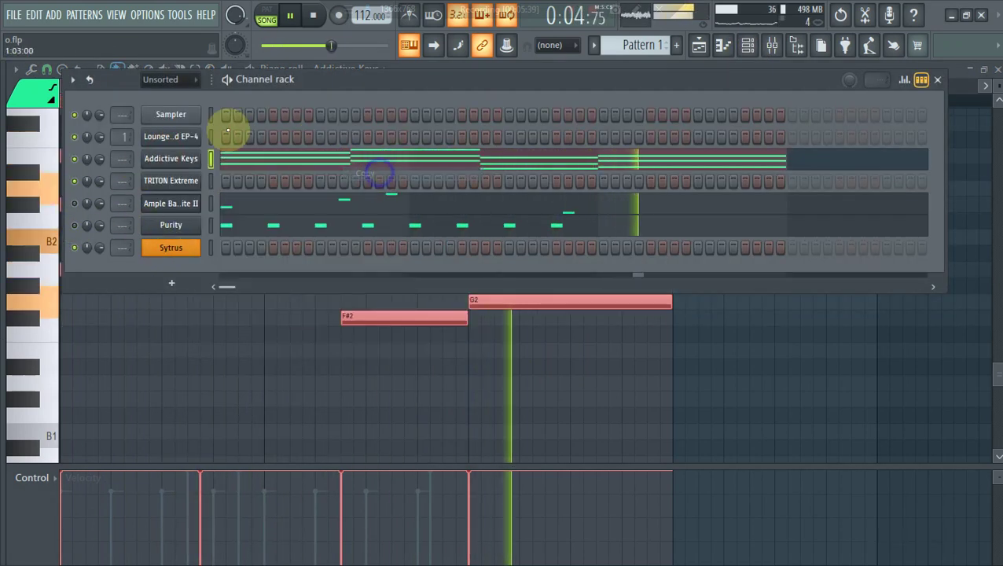
left_click(252, 163)
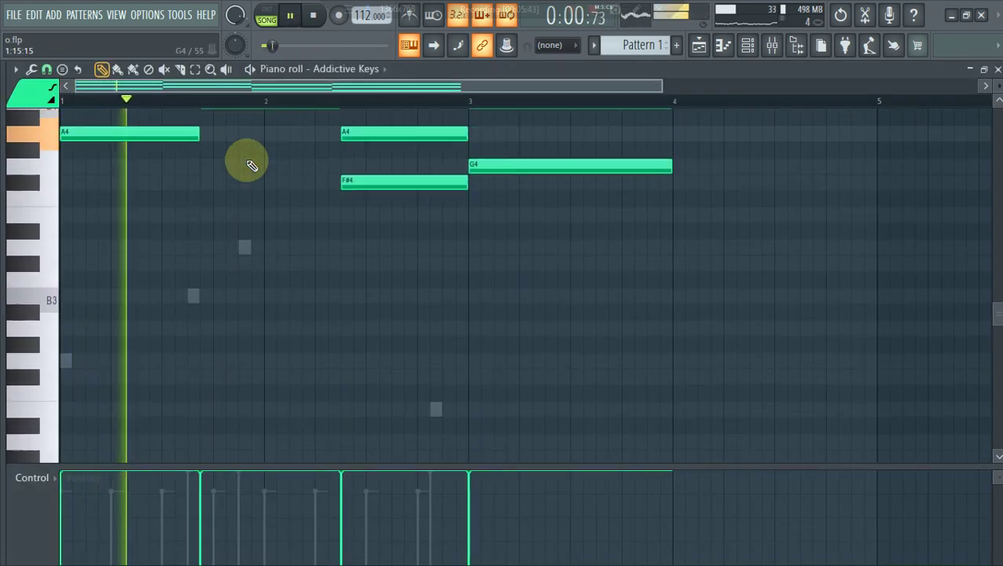
scroll(248, 162, "up", 5)
left_click(758, 47)
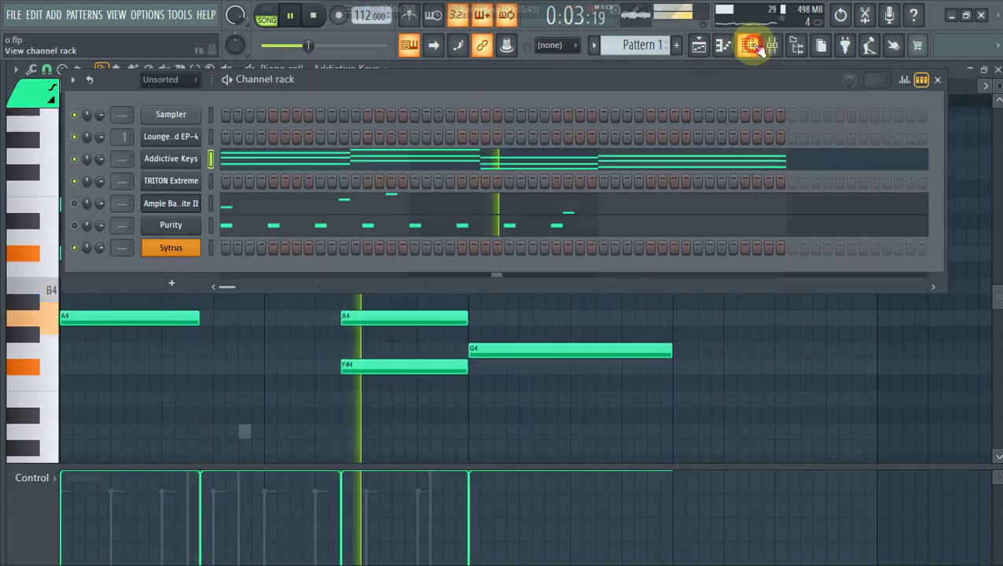
right_click(190, 160)
mouse_move(236, 159)
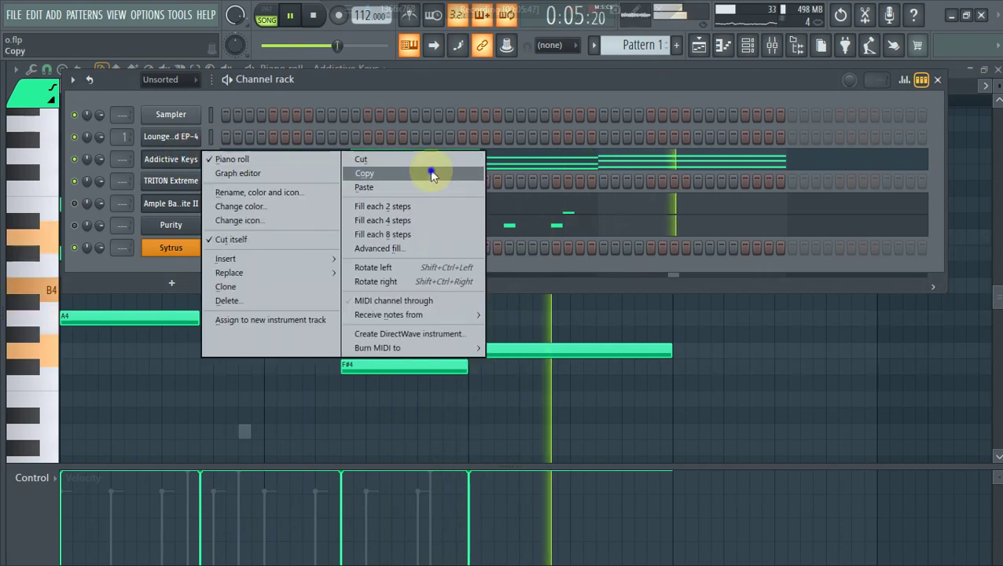
left_click(433, 171)
Paste the chords into Lounge Lizard EP-4 and lower Addictive Keys velocities to about 45%
right_click(168, 136)
mouse_move(211, 139)
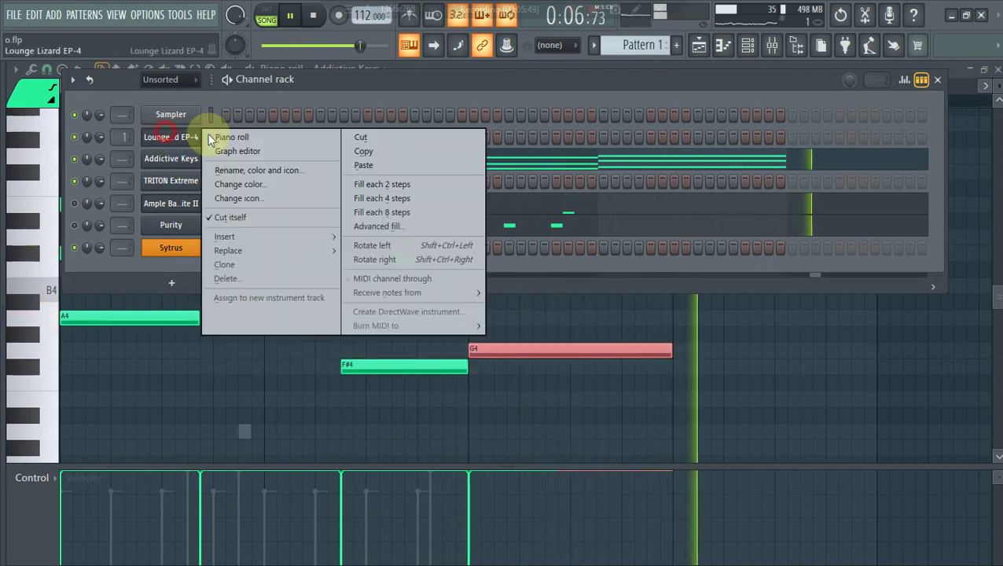
left_click(364, 164)
key("space")
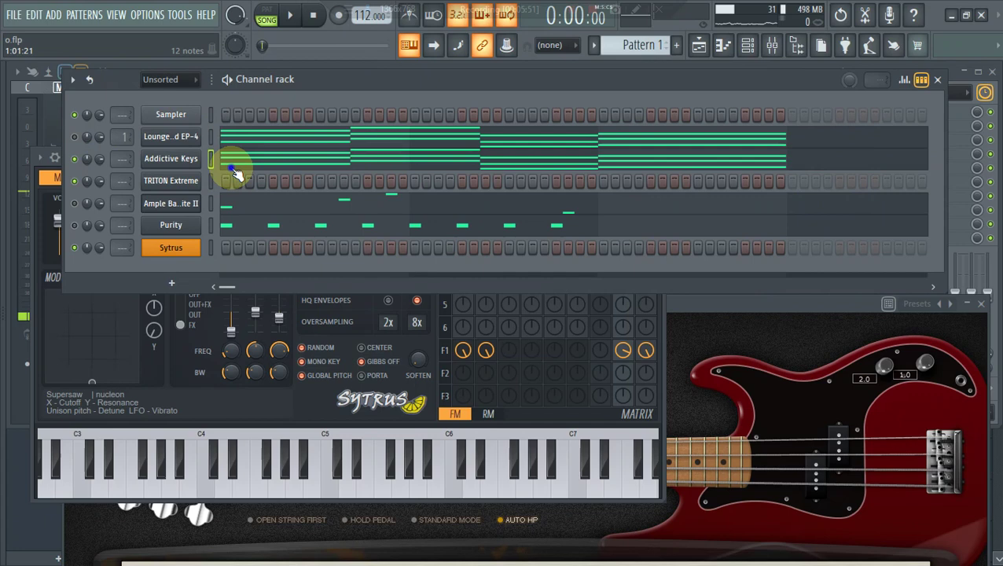
left_click(235, 163)
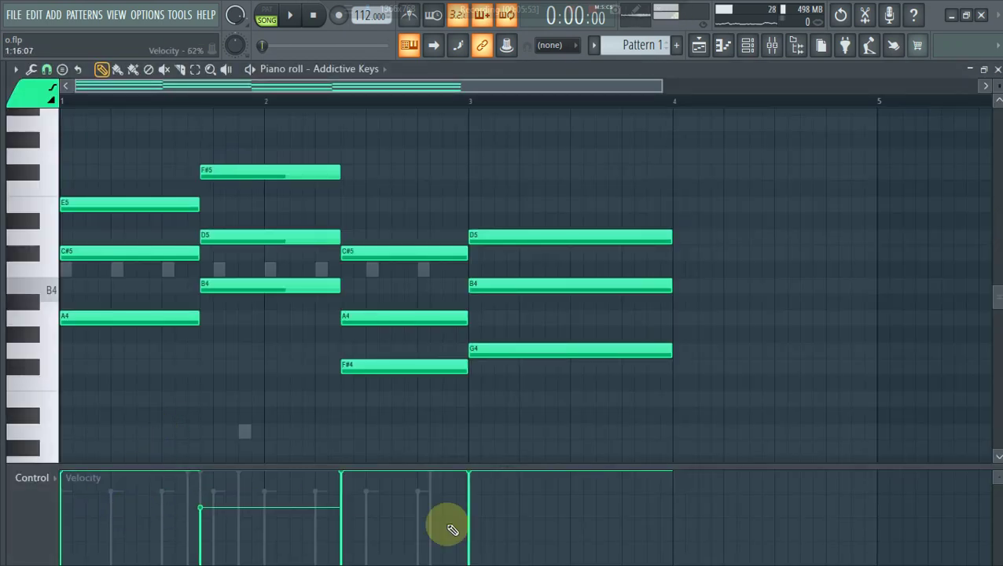
left_click_drag(470, 532, 40, 560)
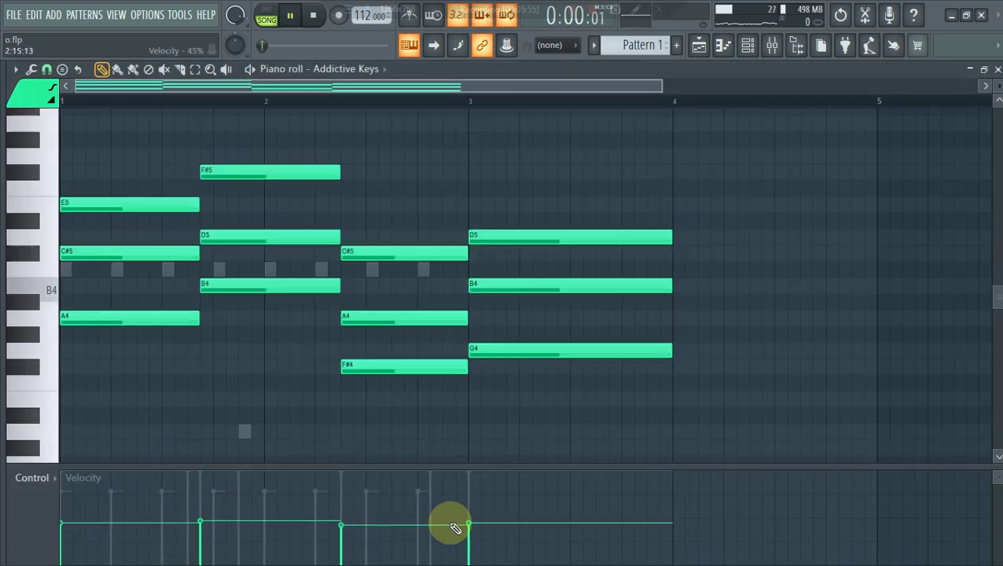
Go back from the channel rack to the Addictive Keys piano roll
left_click(747, 45)
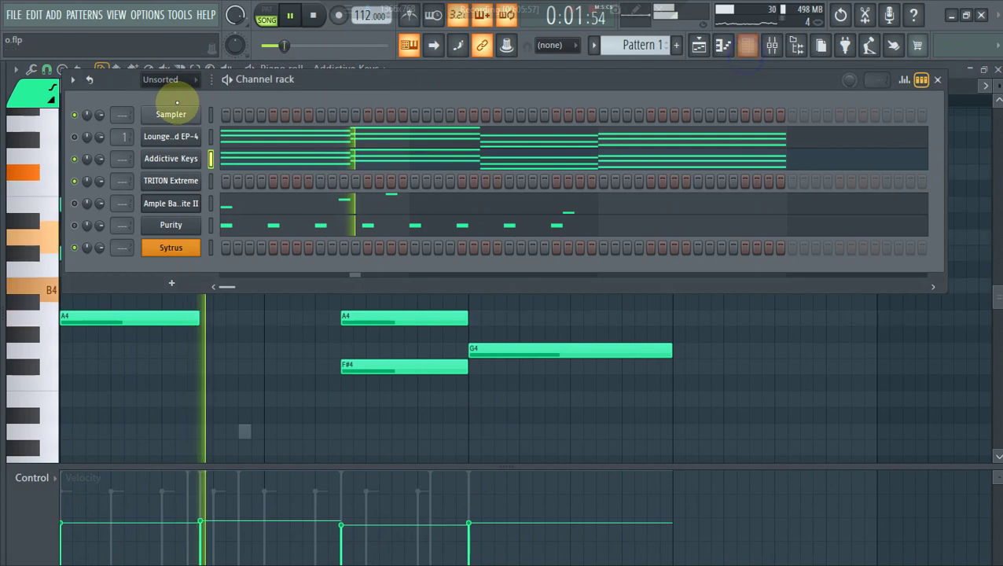
right_click(187, 158)
left_click(174, 137)
right_click(175, 137)
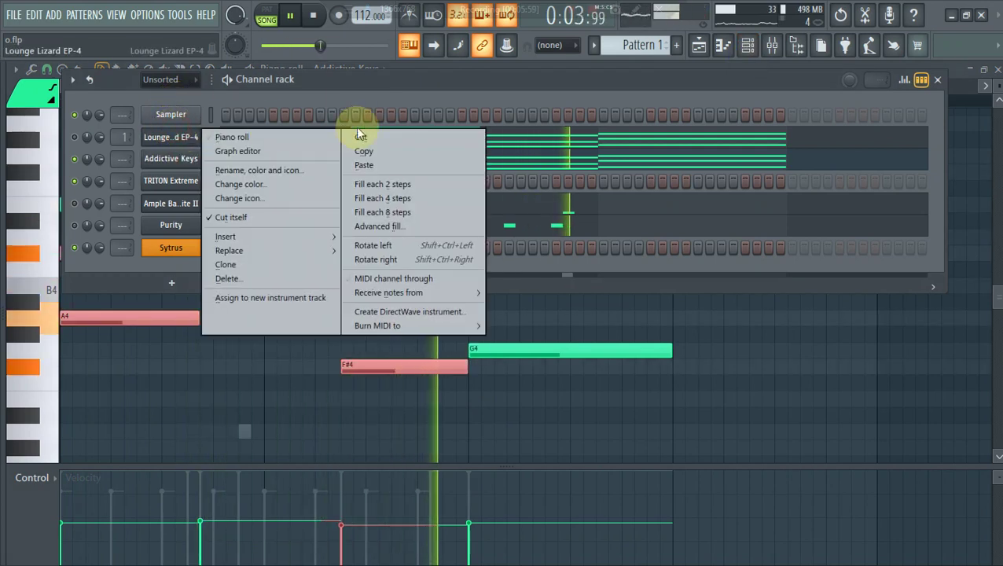
left_click(364, 152)
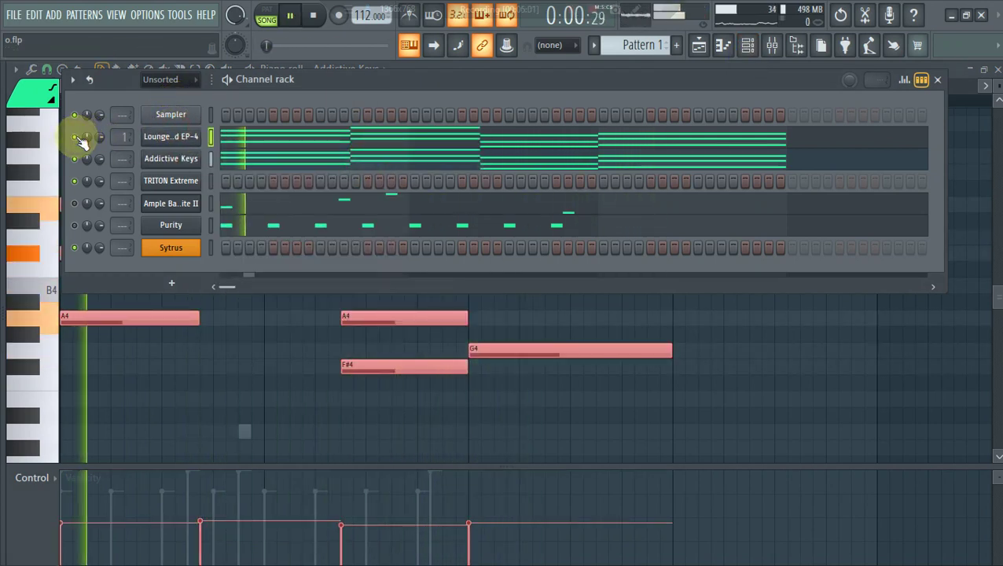
left_click(261, 153)
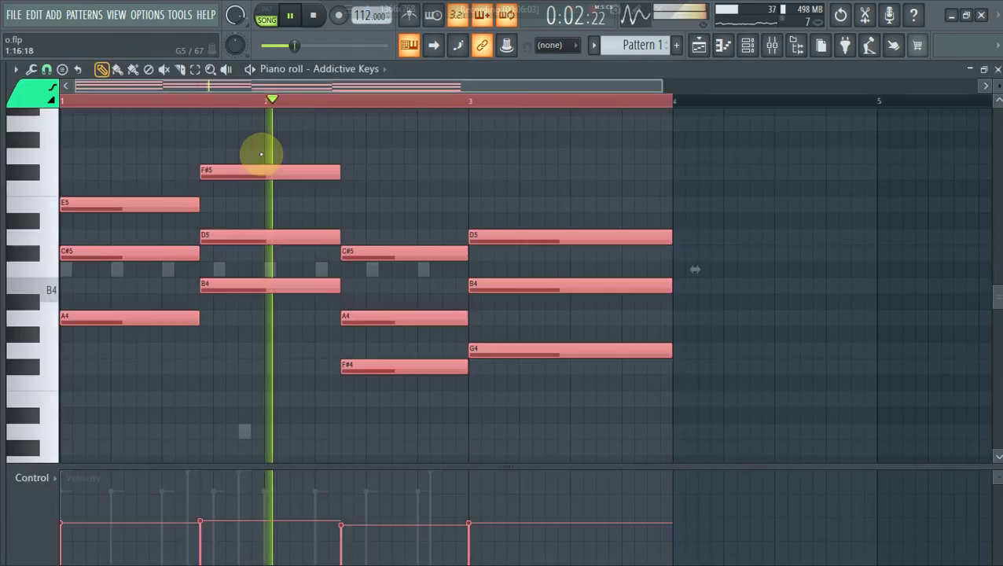
Strumize the Addictive Keys chords with a raised Start Time strength
key("alt+s")
left_click(452, 267)
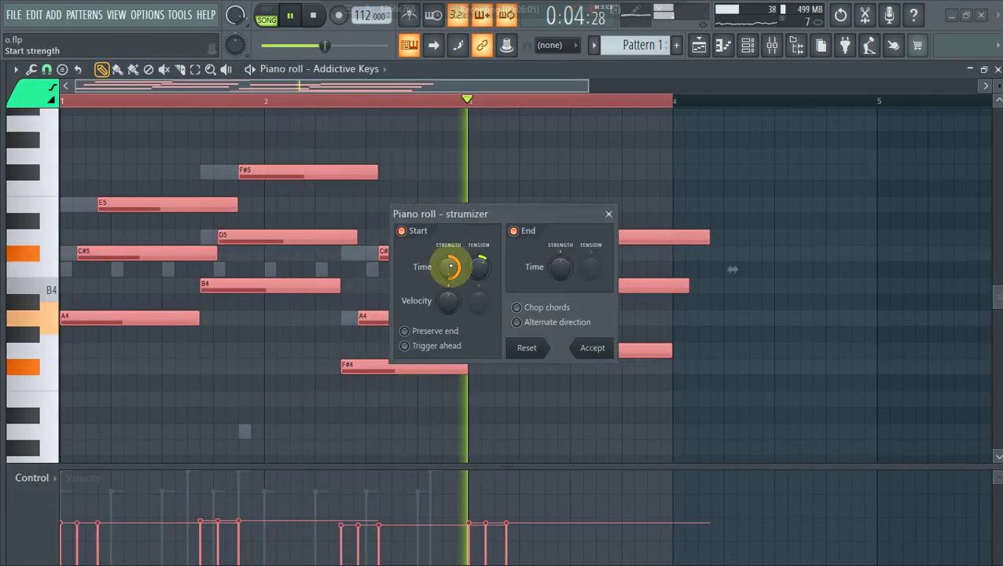
left_click(450, 266)
left_click(588, 344)
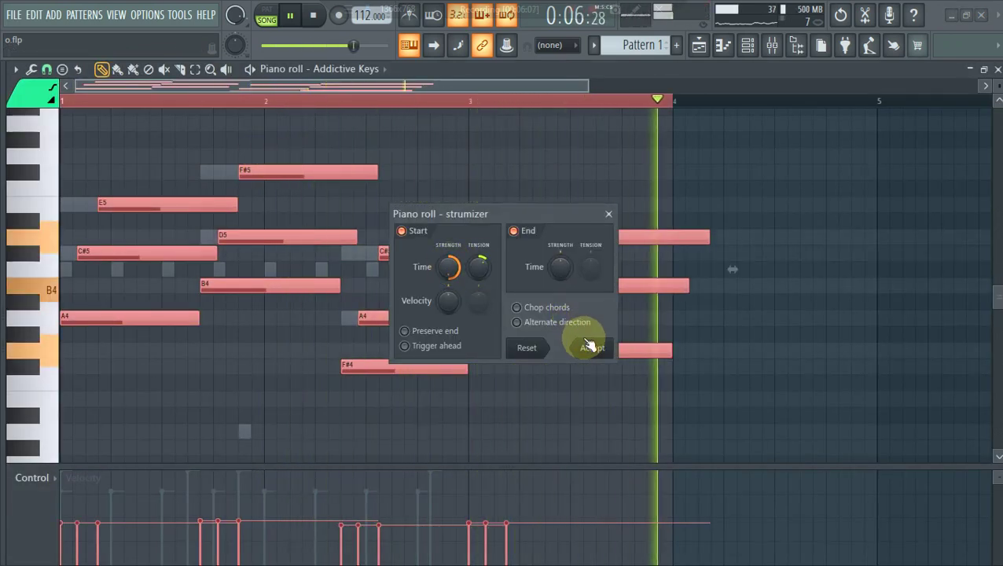
left_click(590, 346)
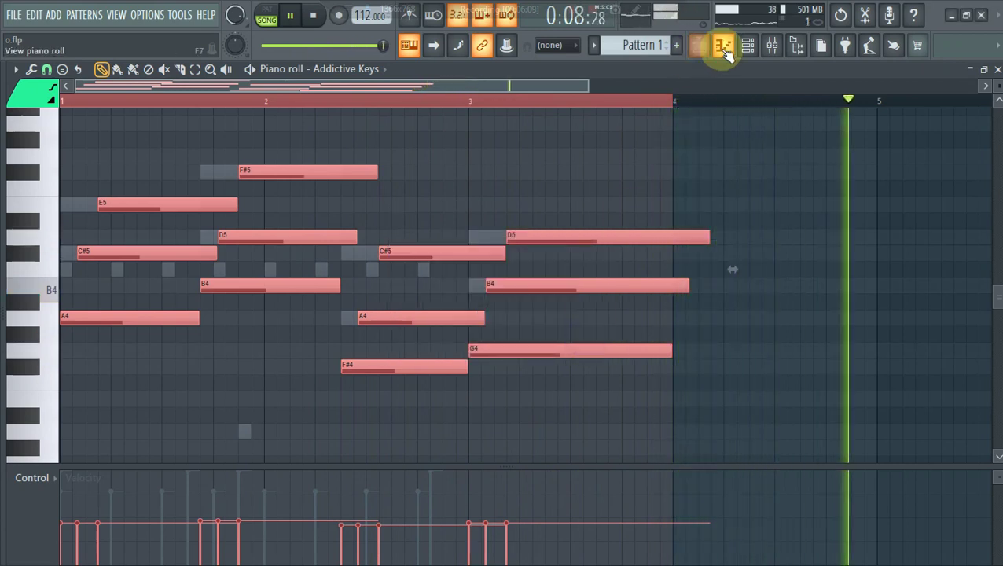
left_click(743, 51)
Load the Modern Upright - Time Flies preset into the Addictive Keys plugin
right_click(190, 158)
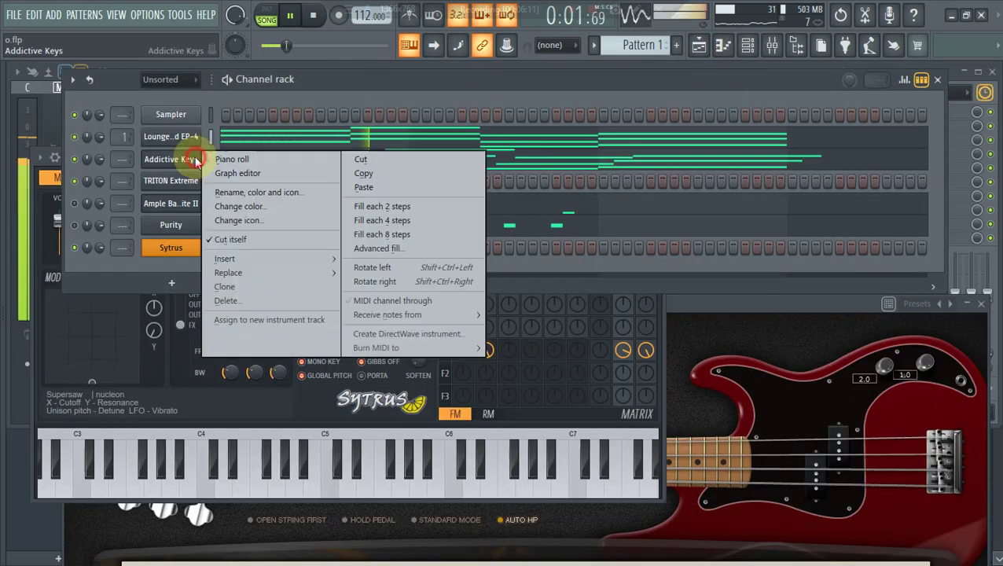
left_click(374, 171)
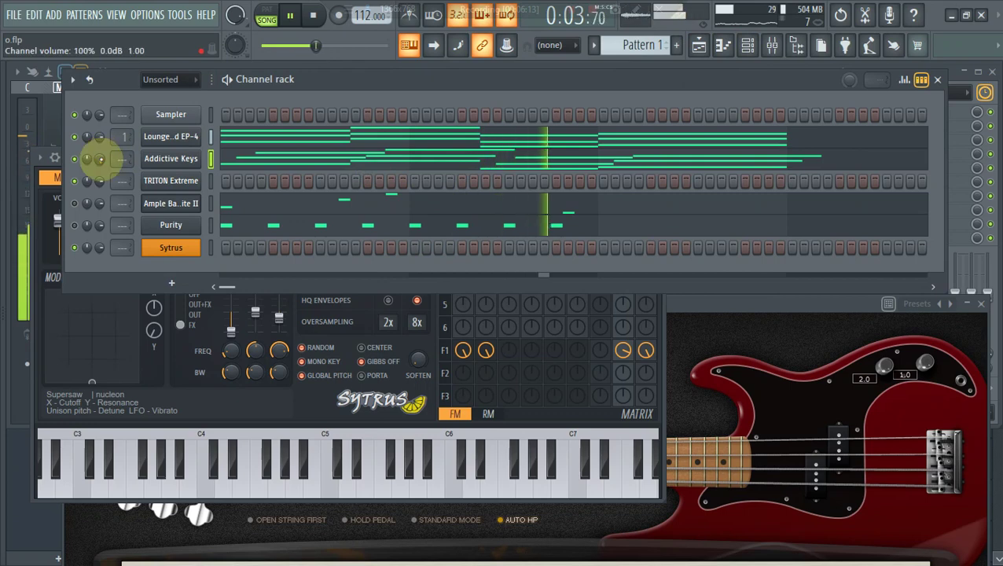
left_click(169, 158)
key("space")
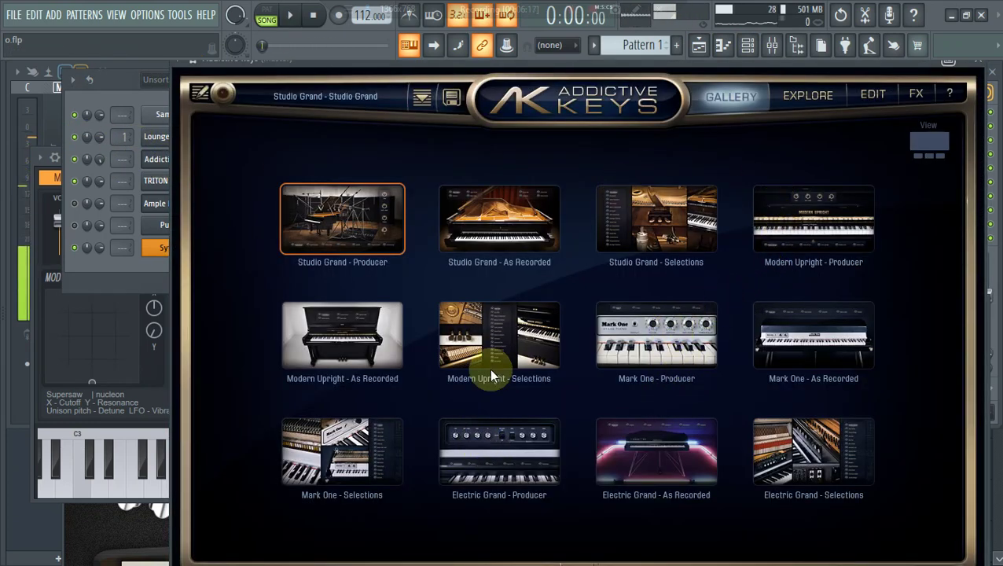
left_click(482, 312)
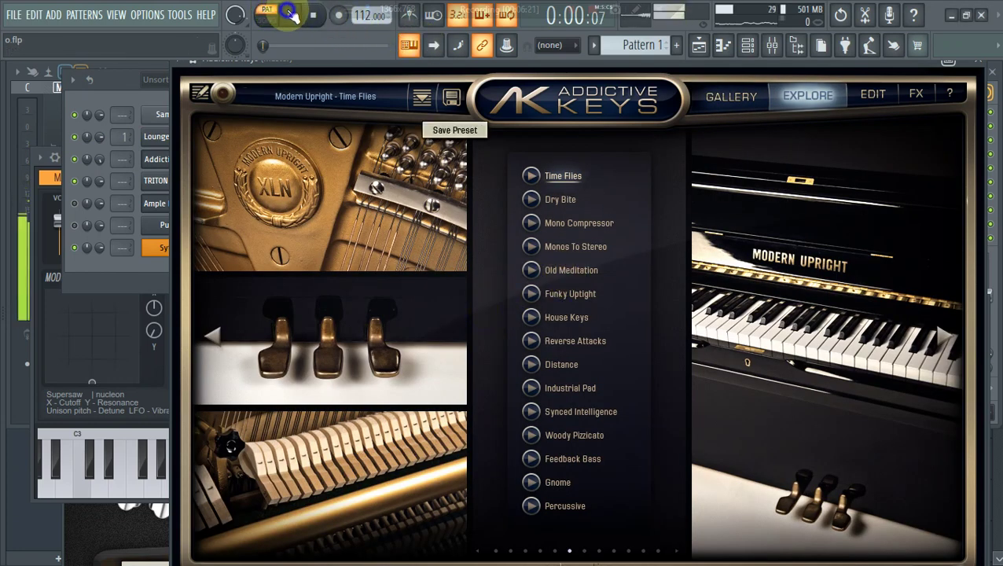
left_click(134, 93)
left_click(237, 46)
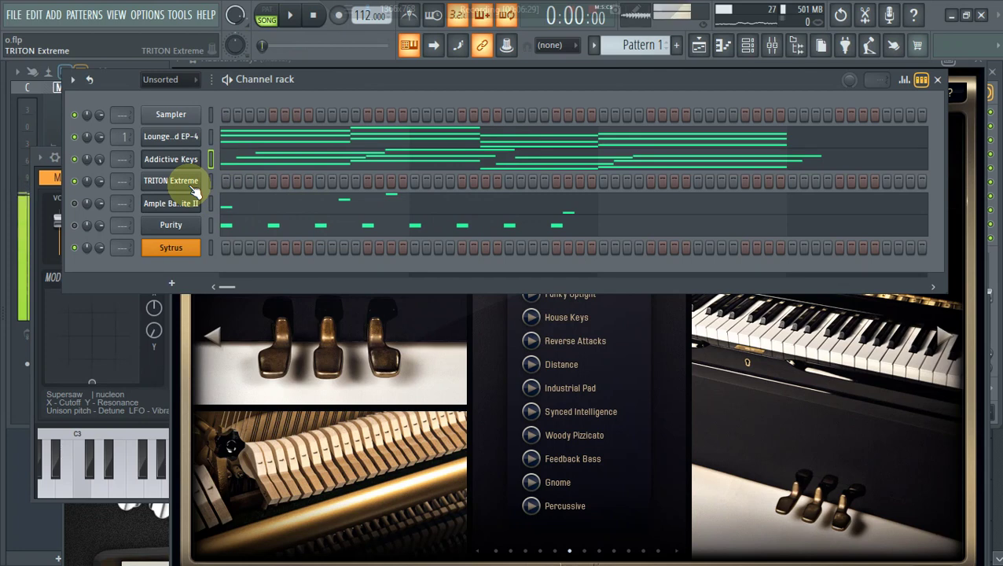
Delete the Pattern 1 clip on Track 2, keeping only Loop 20_113BPM on Track 1
left_click(712, 47)
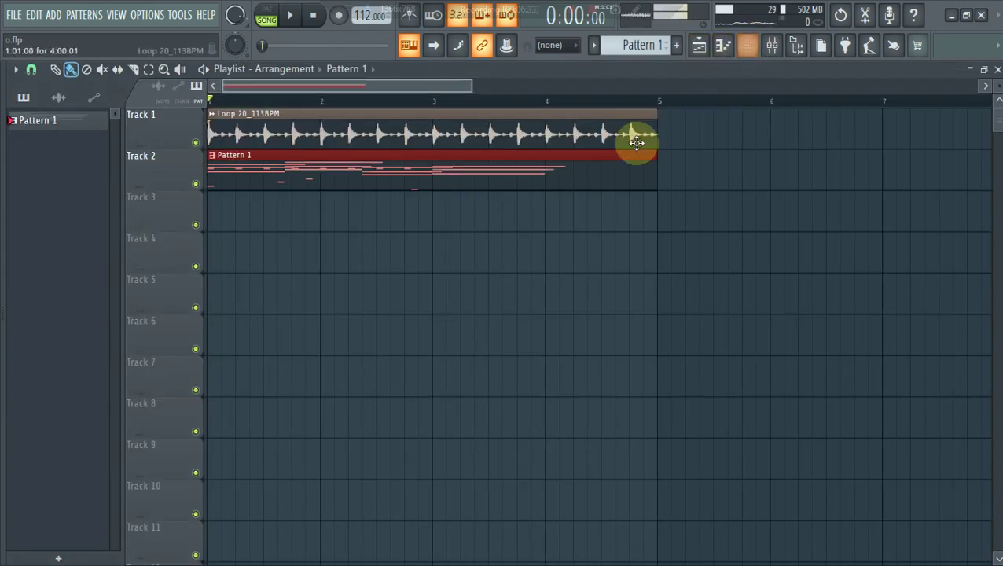
right_click(594, 183)
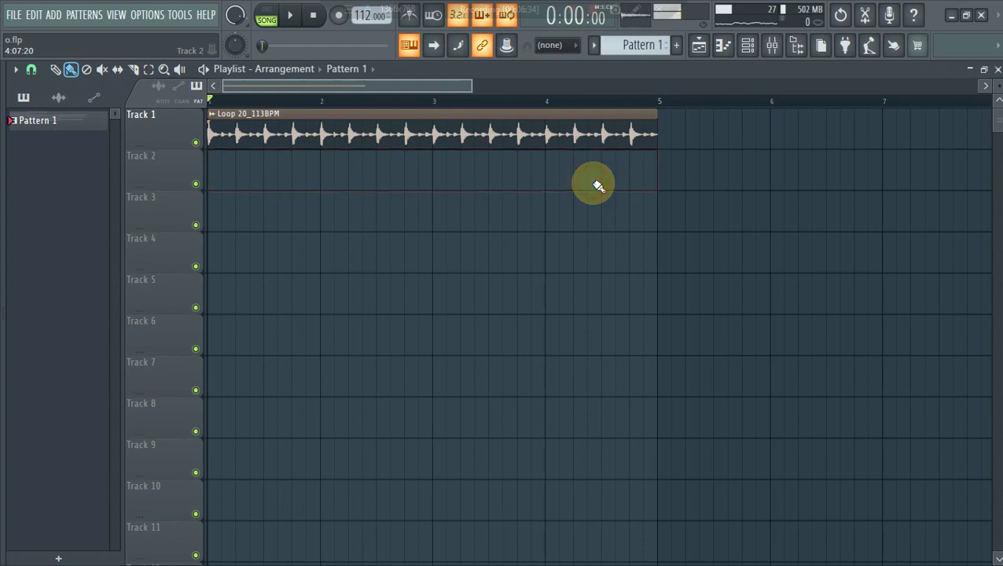
left_click(750, 48)
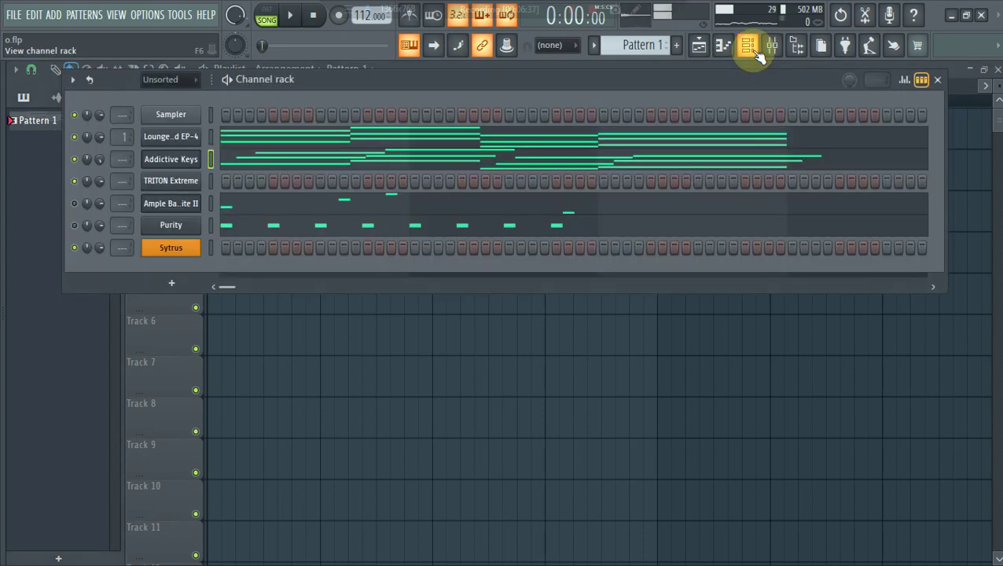